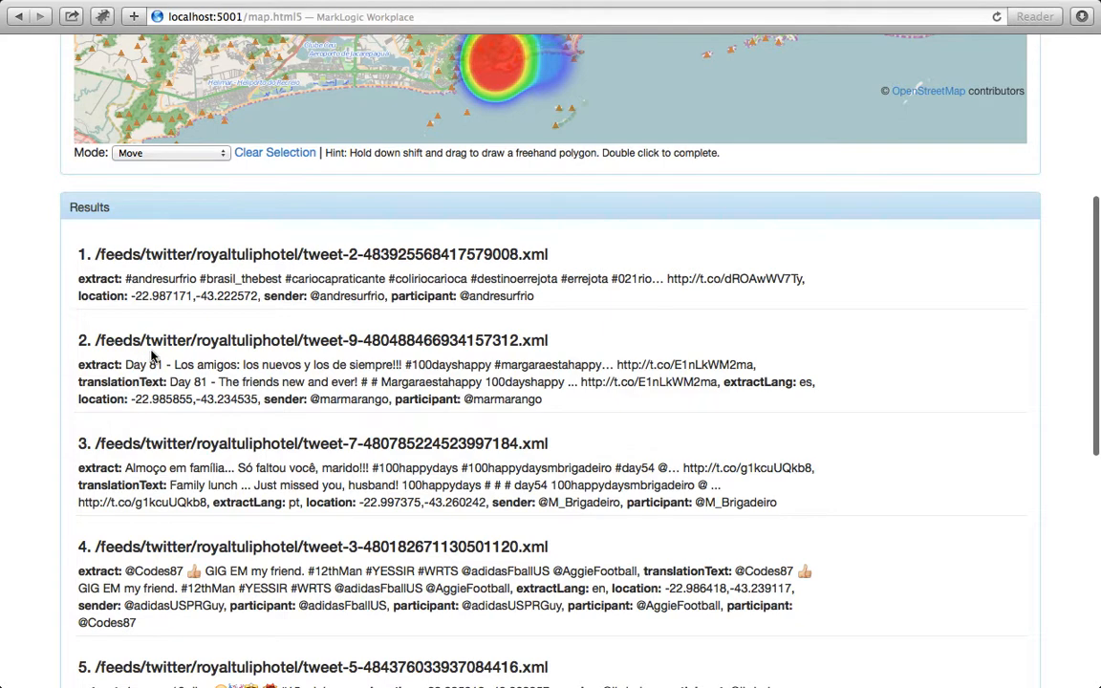
Delete the existing Map page from the application's page configuration.
scroll(43, 329, "up", 5)
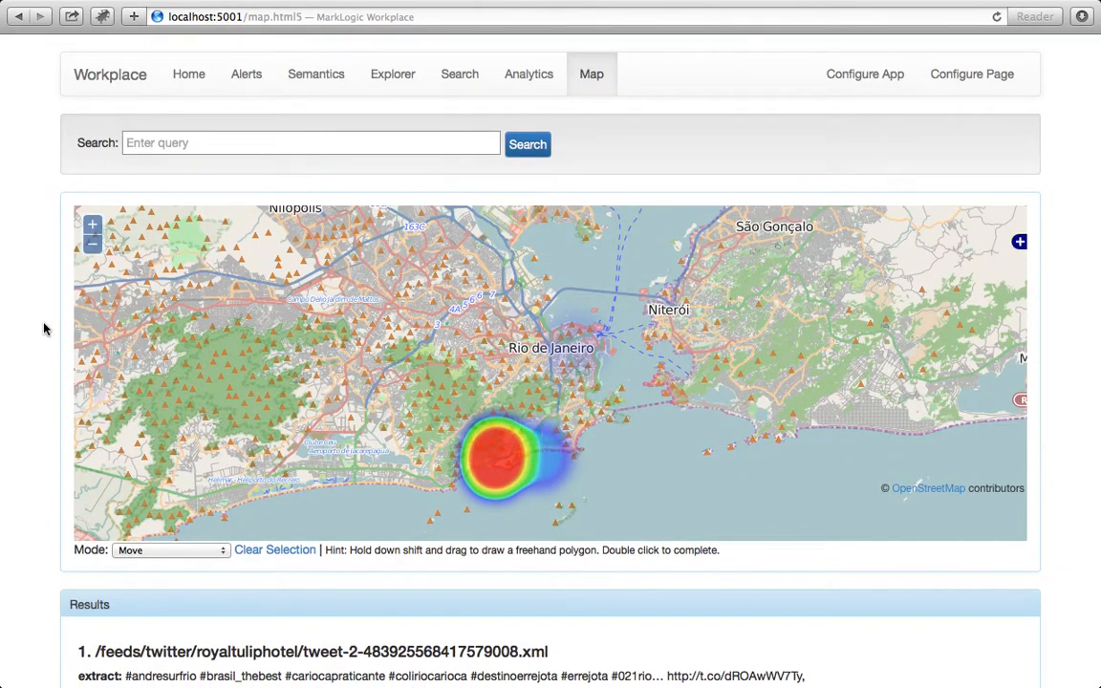
left_click(860, 80)
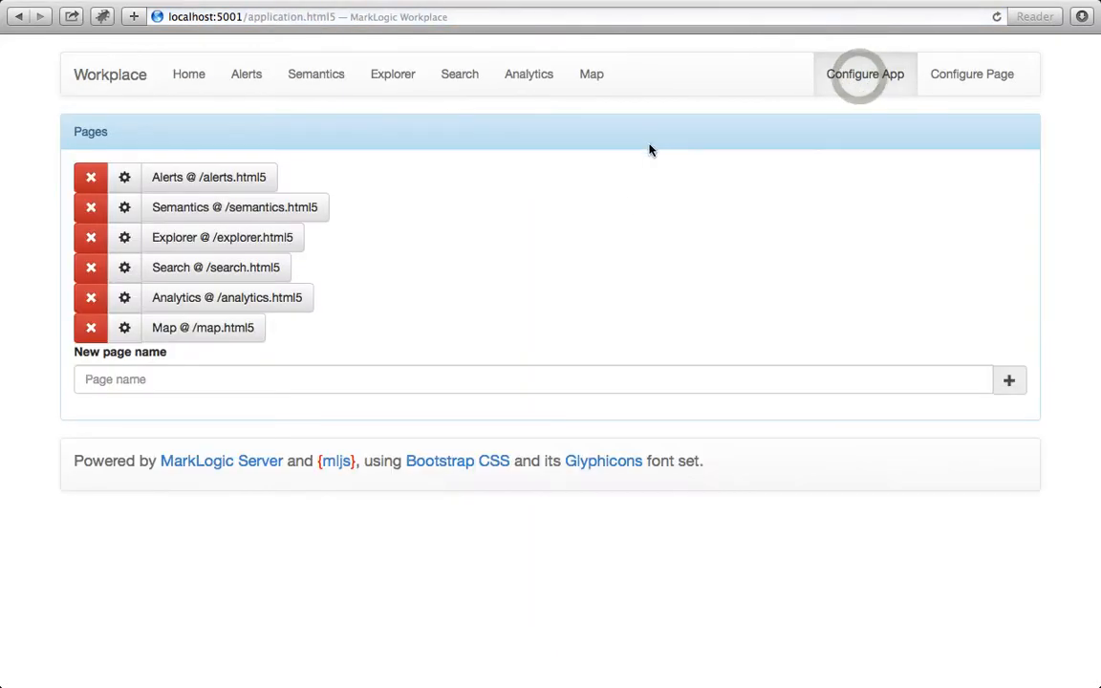
left_click(91, 328)
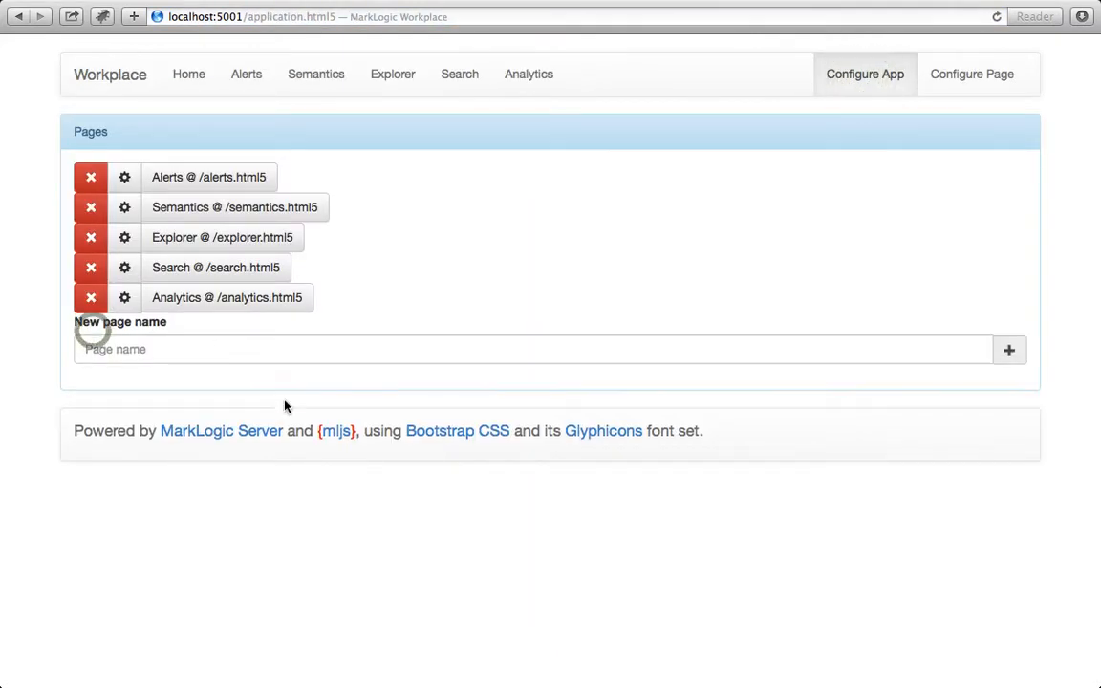
Add a new page named Map to the application's page list.
left_click(252, 354)
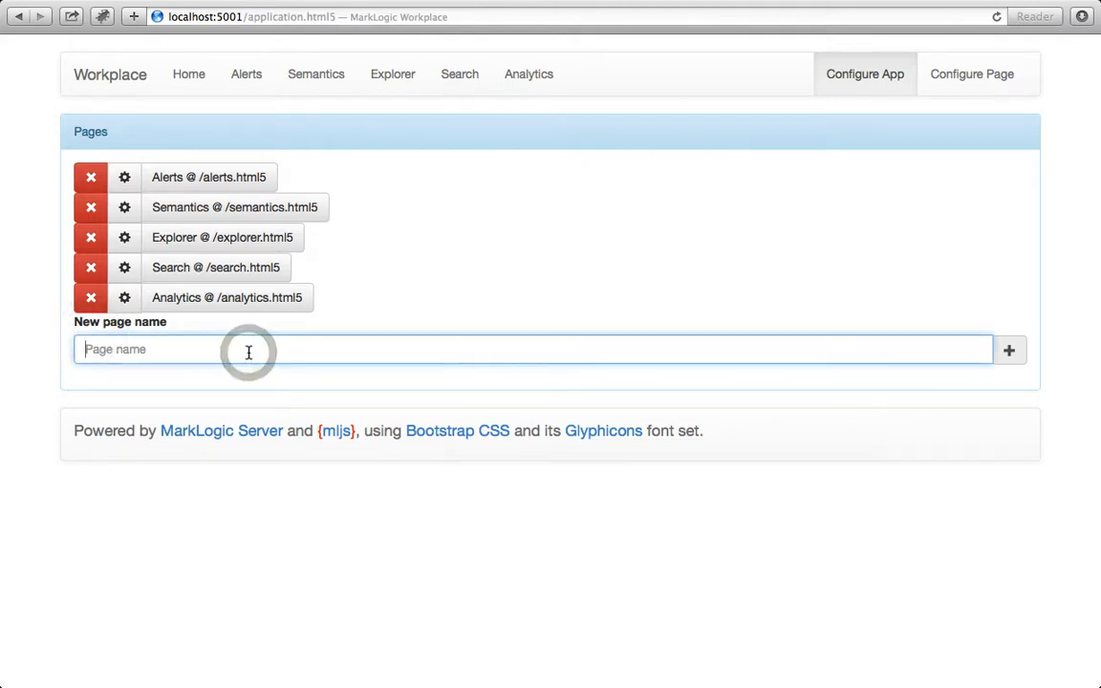
type("Map")
left_click(1013, 354)
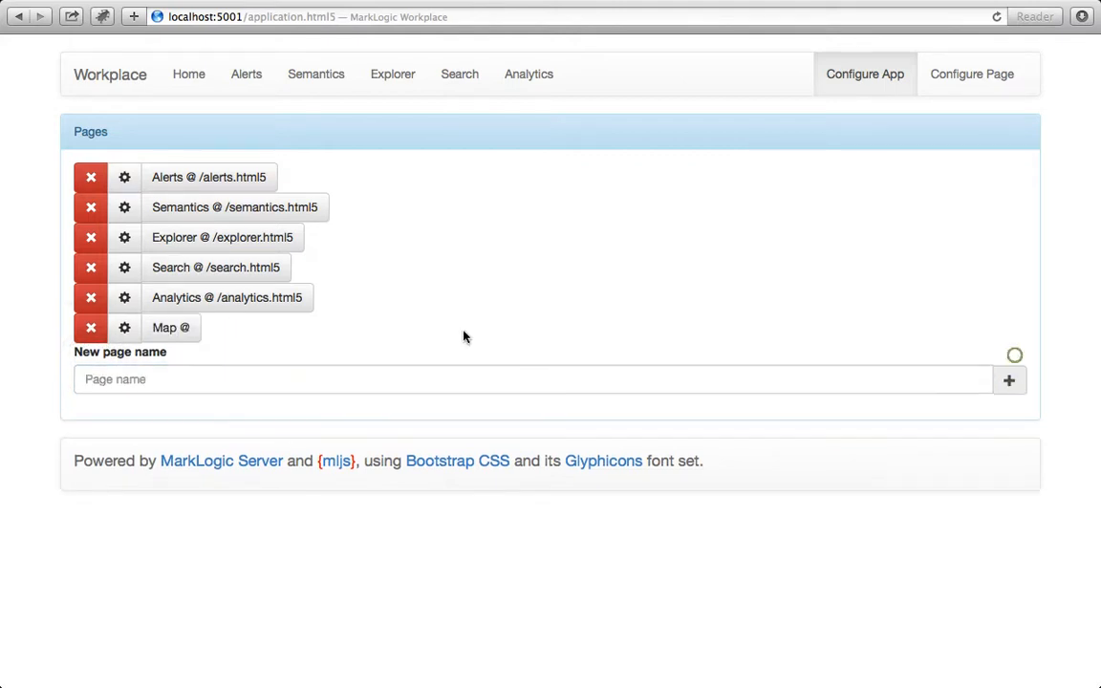
Open the new Map page's settings, set its URL to /map.html5 and its main layout to Column.
left_click(126, 330)
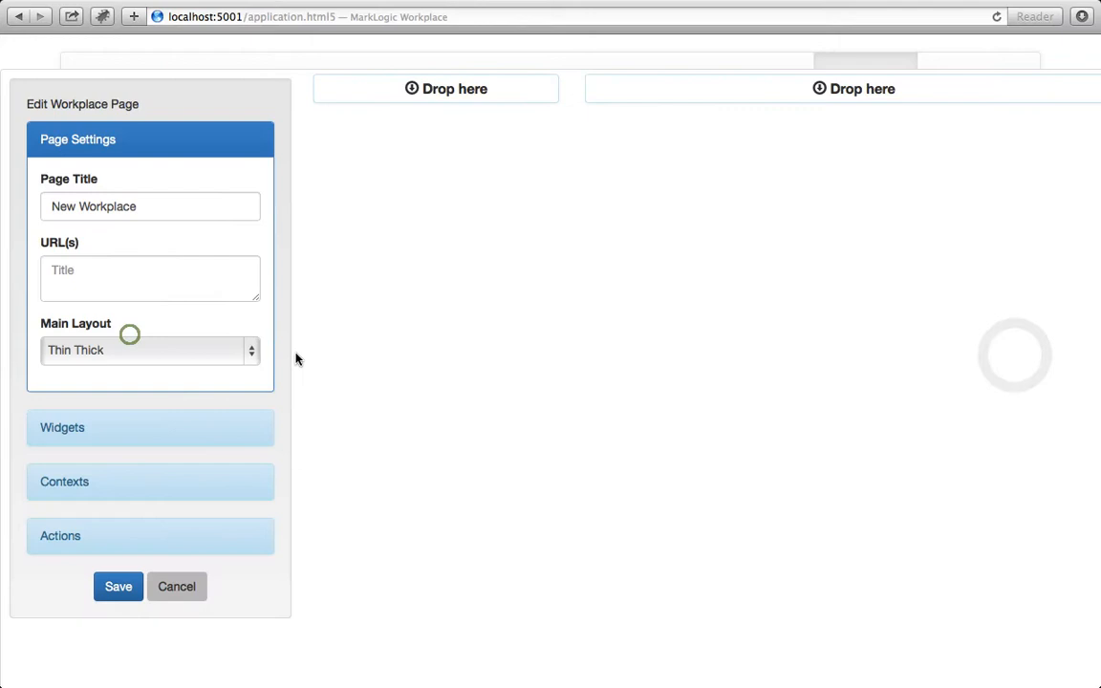
left_click(118, 285)
type("/map.html5")
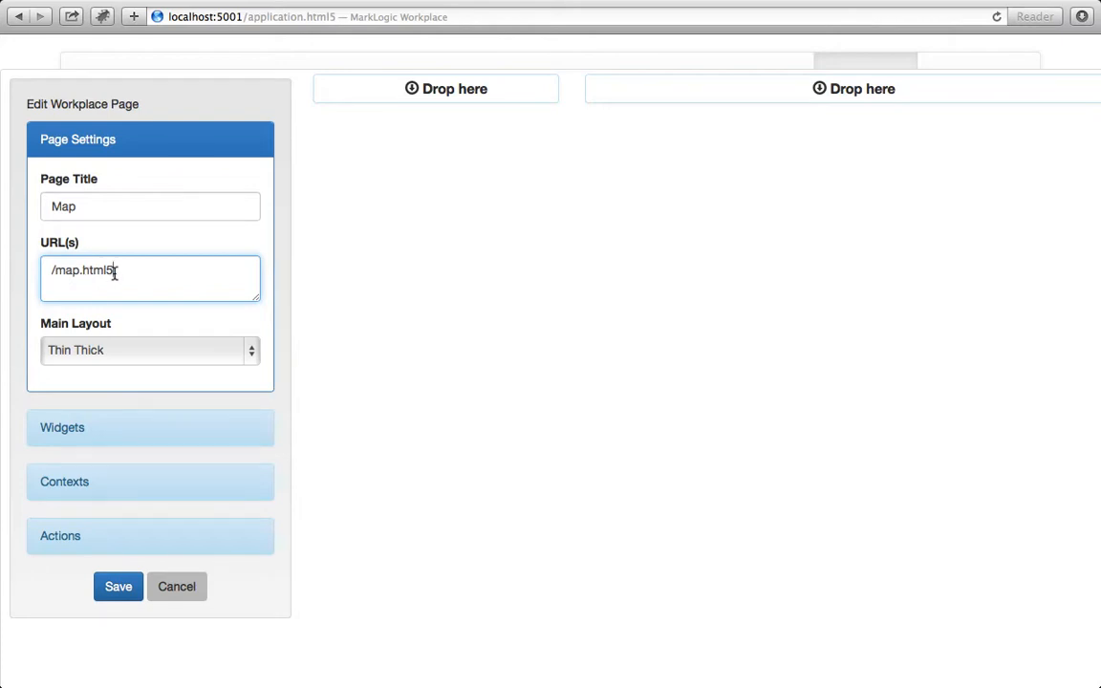
left_click(232, 351)
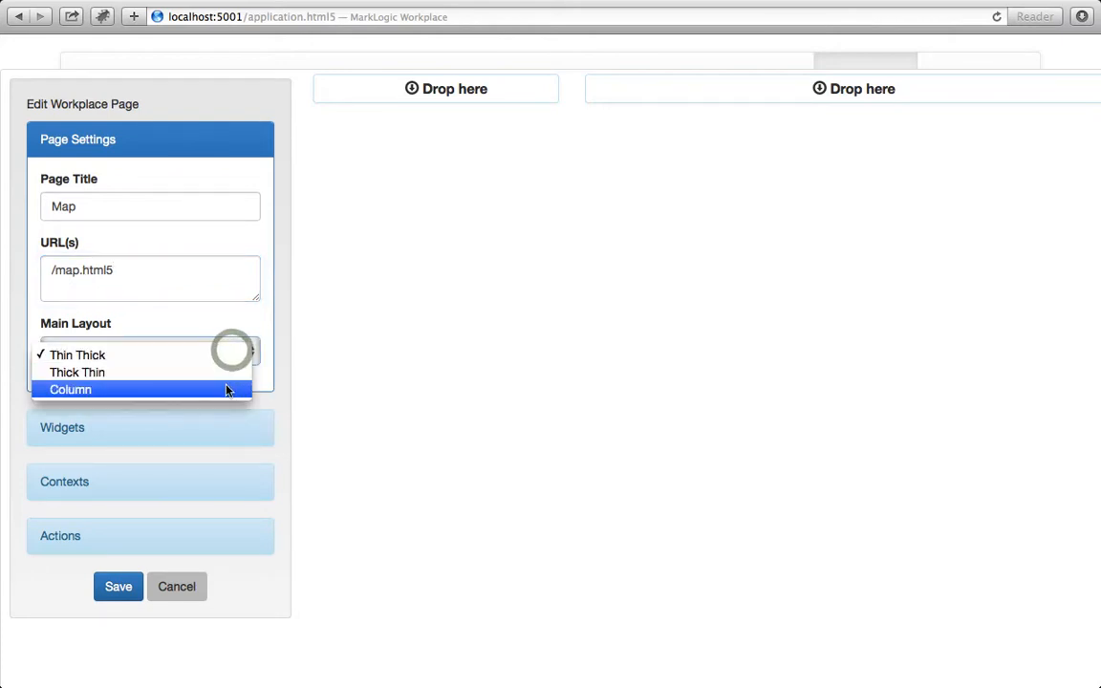
left_click(227, 389)
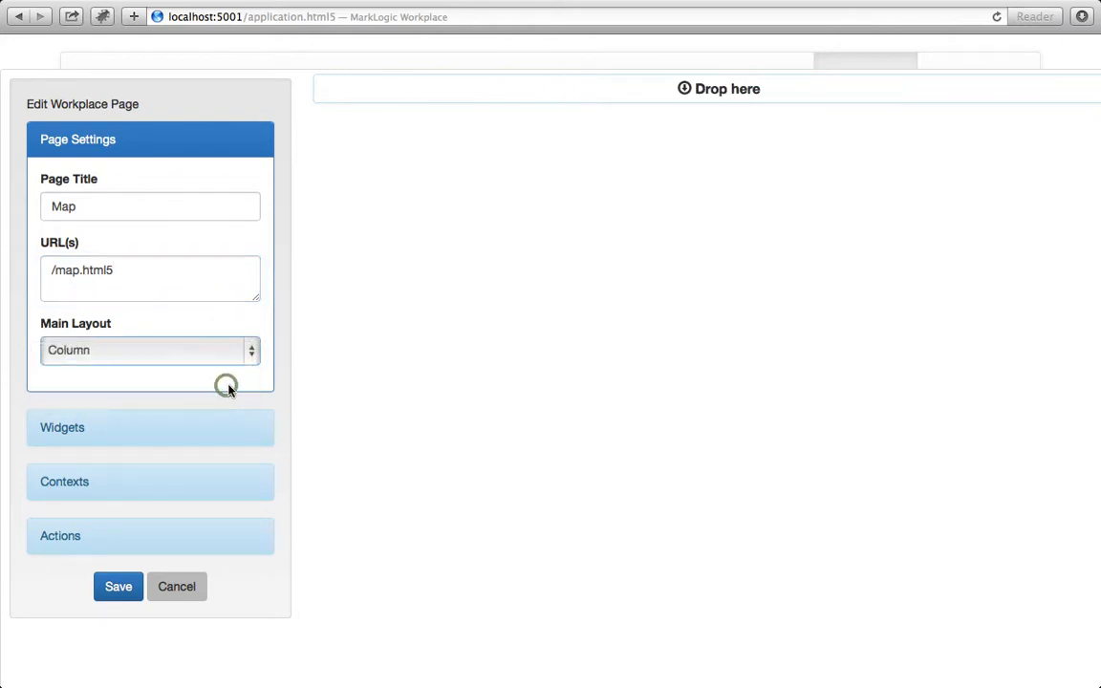
Place Search Bar, OpenLayers Map and Search Results widgets on the page, stacked in that order.
left_click(106, 434)
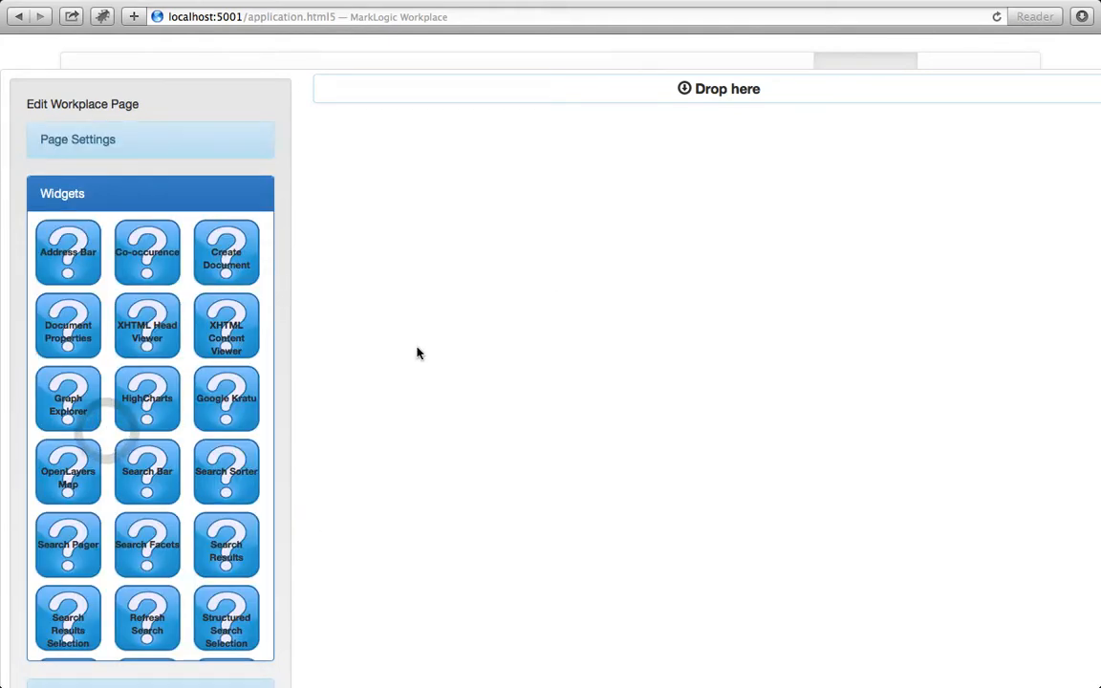
left_click_drag(127, 430, 427, 99)
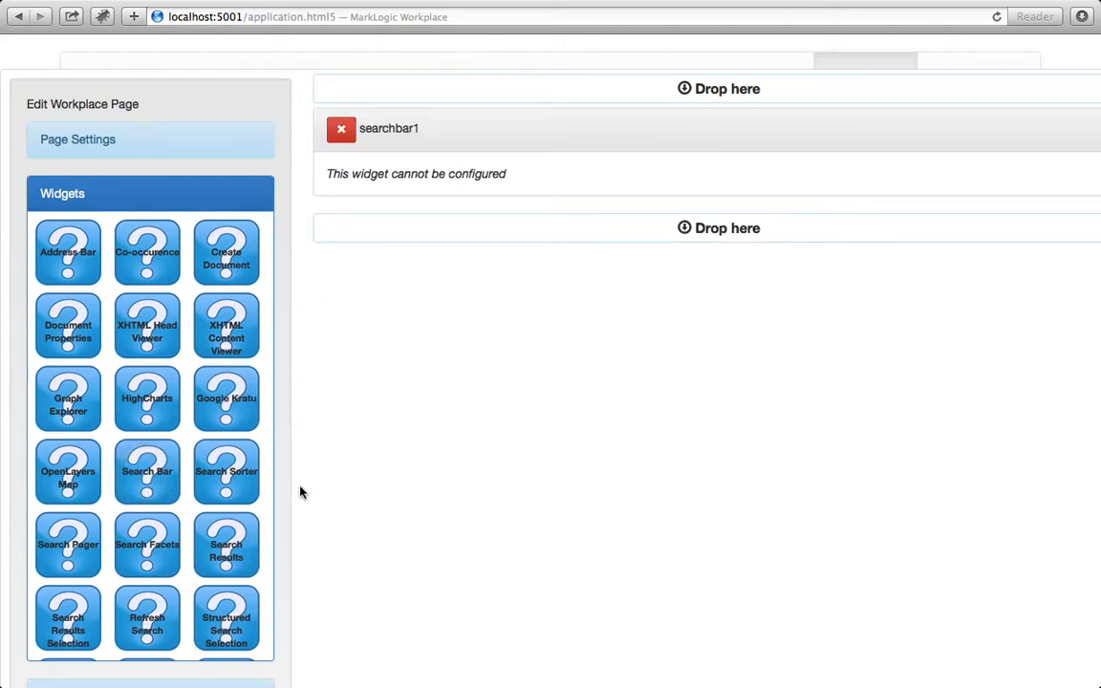
left_click_drag(65, 444, 443, 243)
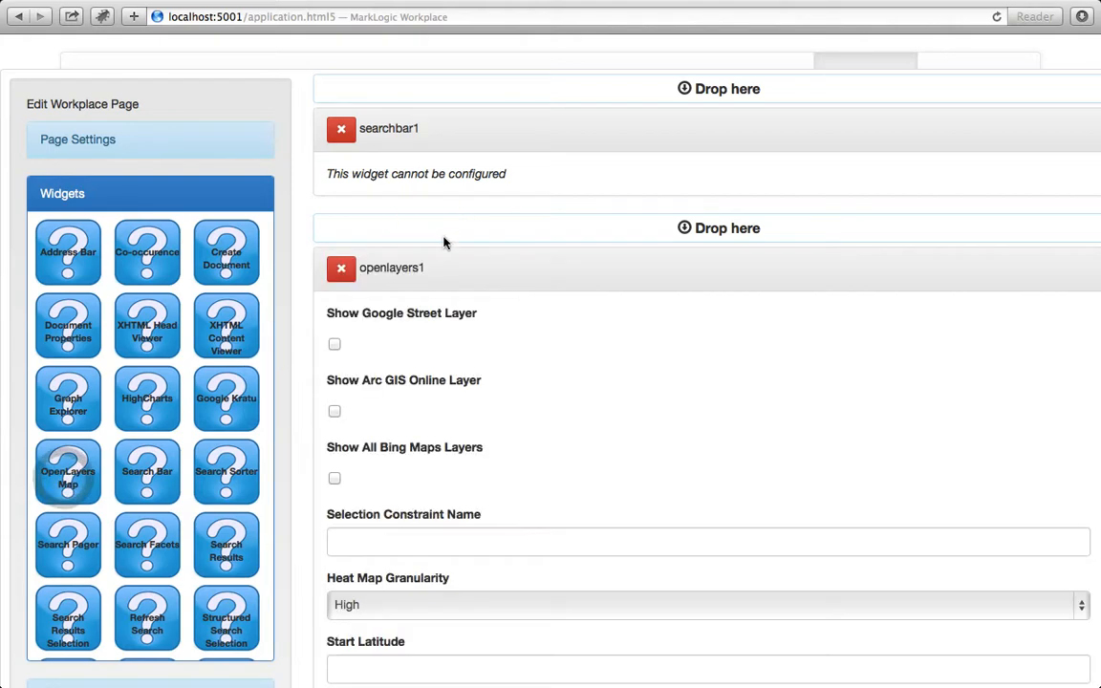
scroll(615, 467, "down", 5)
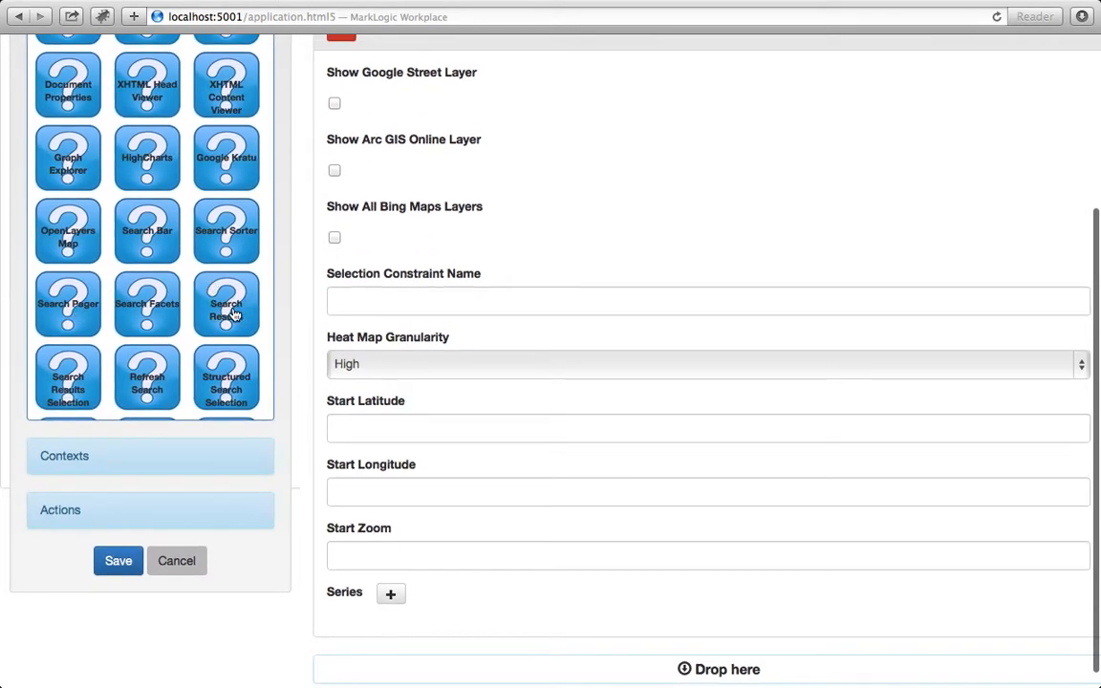
left_click_drag(232, 313, 644, 675)
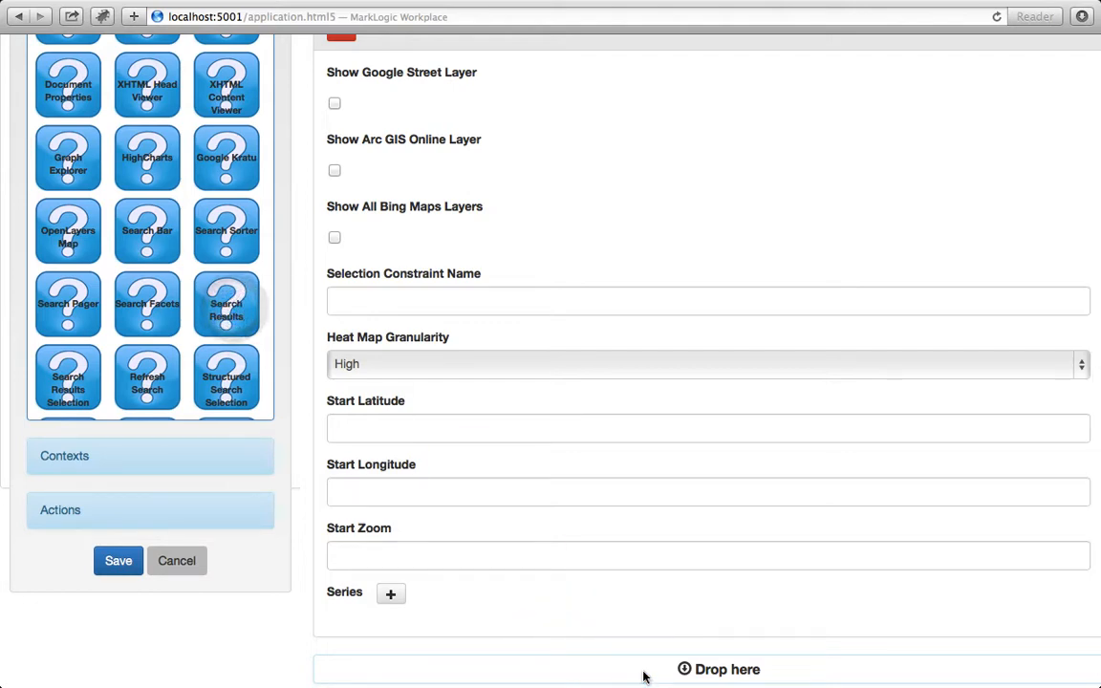
scroll(631, 650, "down", 4)
scroll(631, 650, "up", 3)
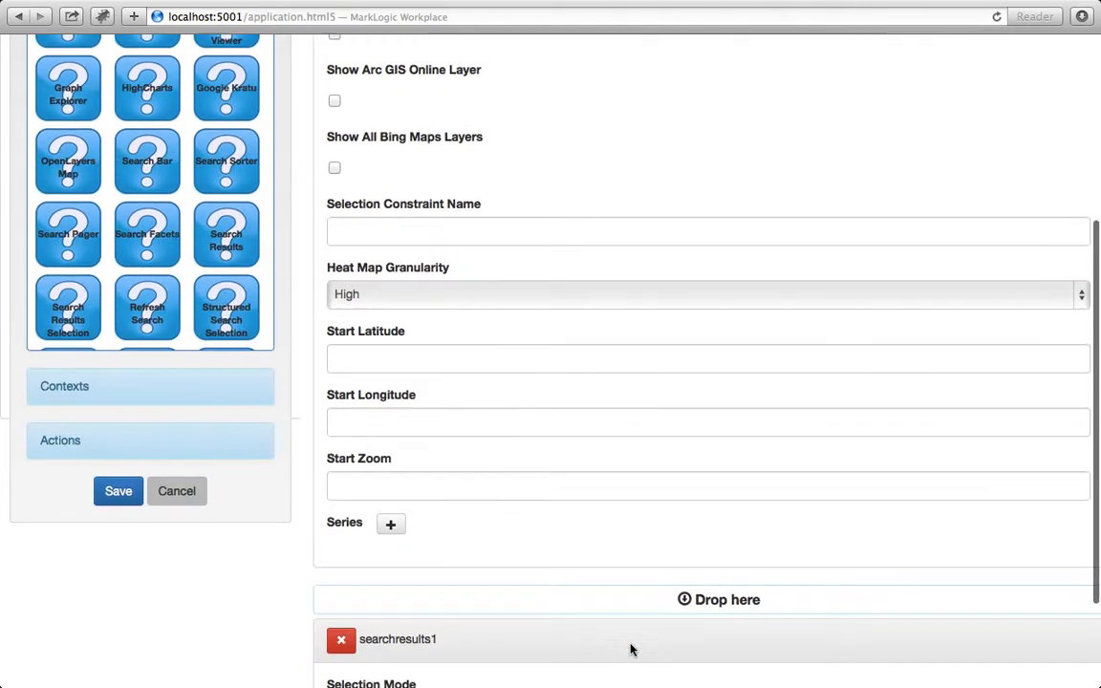
scroll(631, 650, "up", 6)
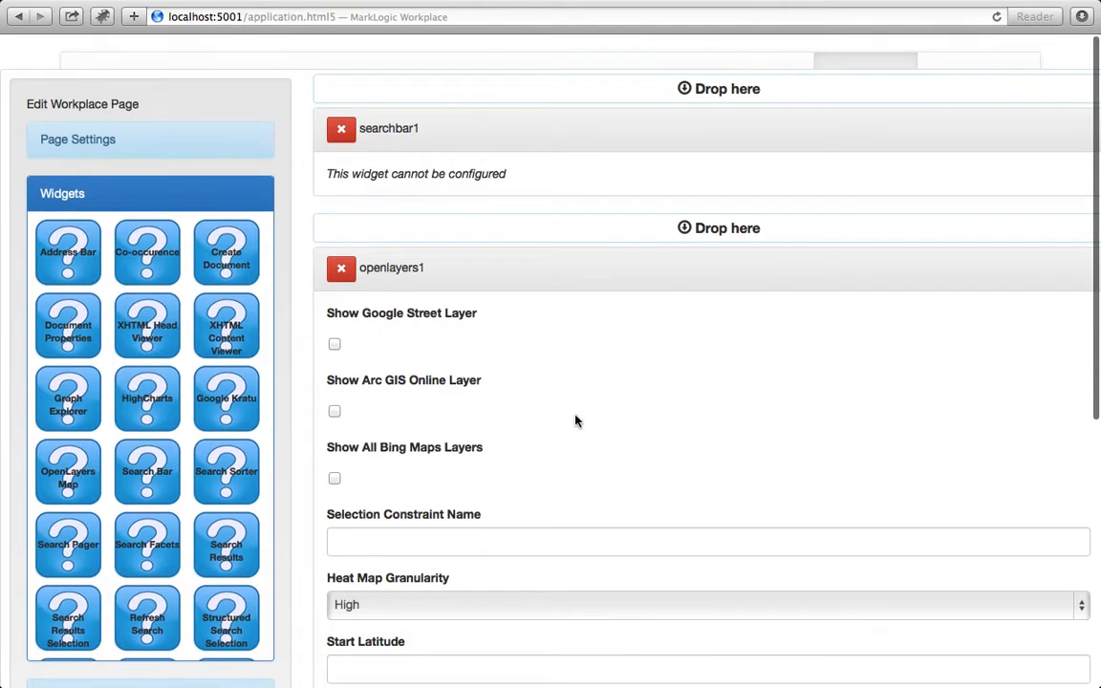
scroll(512, 313, "down", 4)
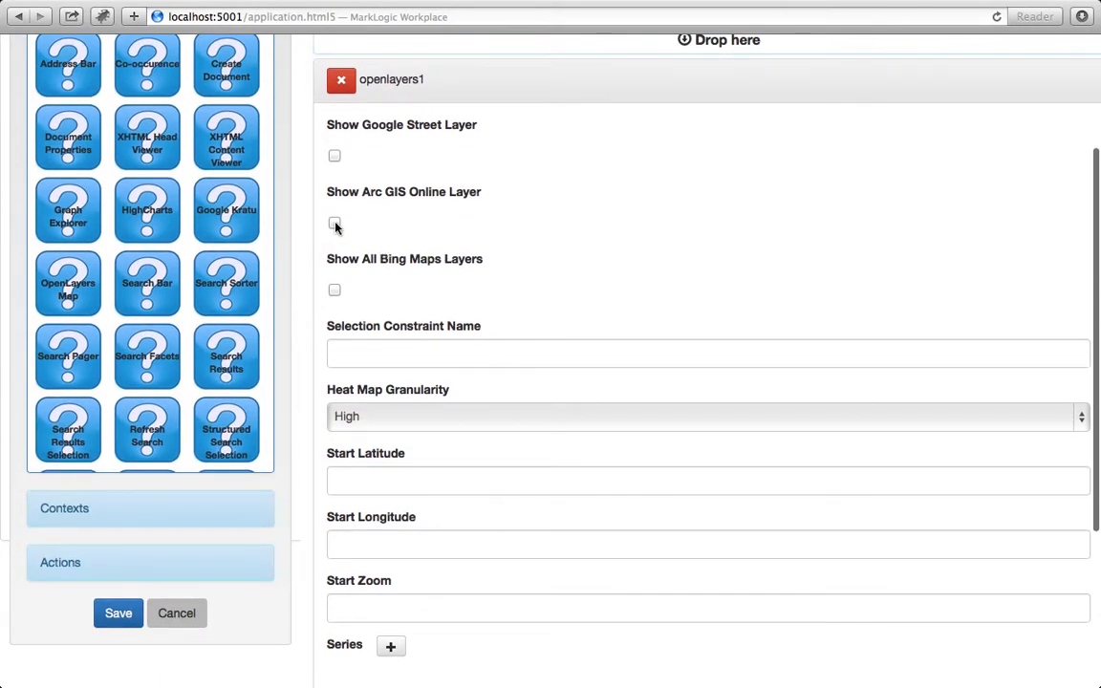
left_click(335, 224)
left_click(335, 289)
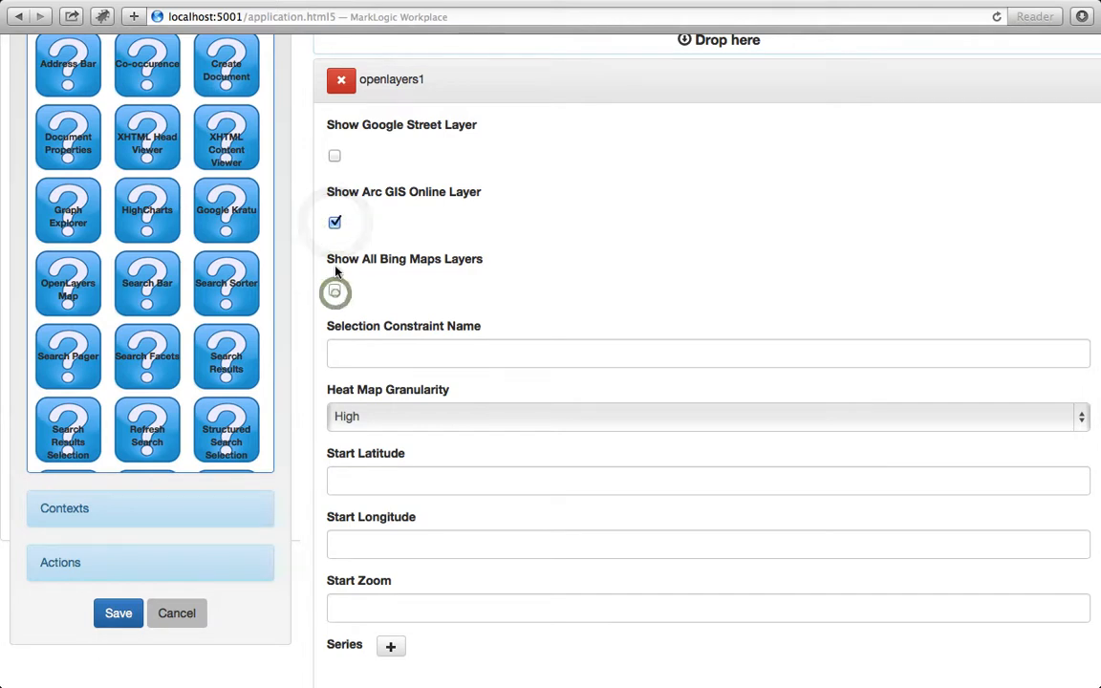
left_click(334, 222)
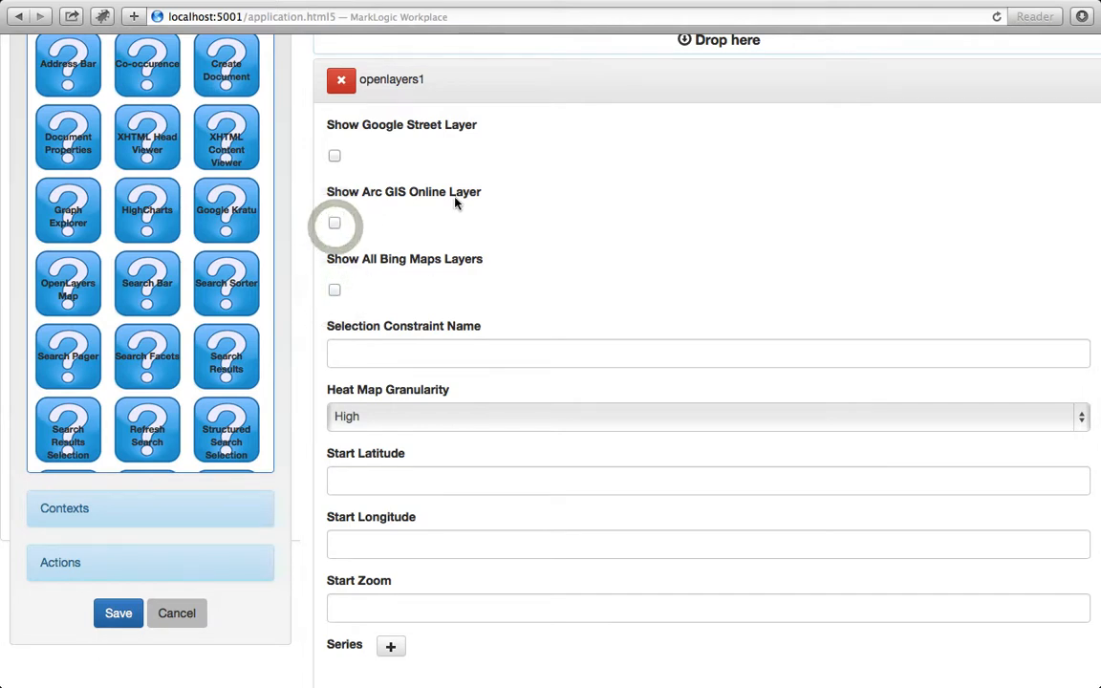
Set the map widget's selection constraint name to location, start latitude to -22.93, start longitude to -43.21 and start zoom to 11.
left_click(371, 348)
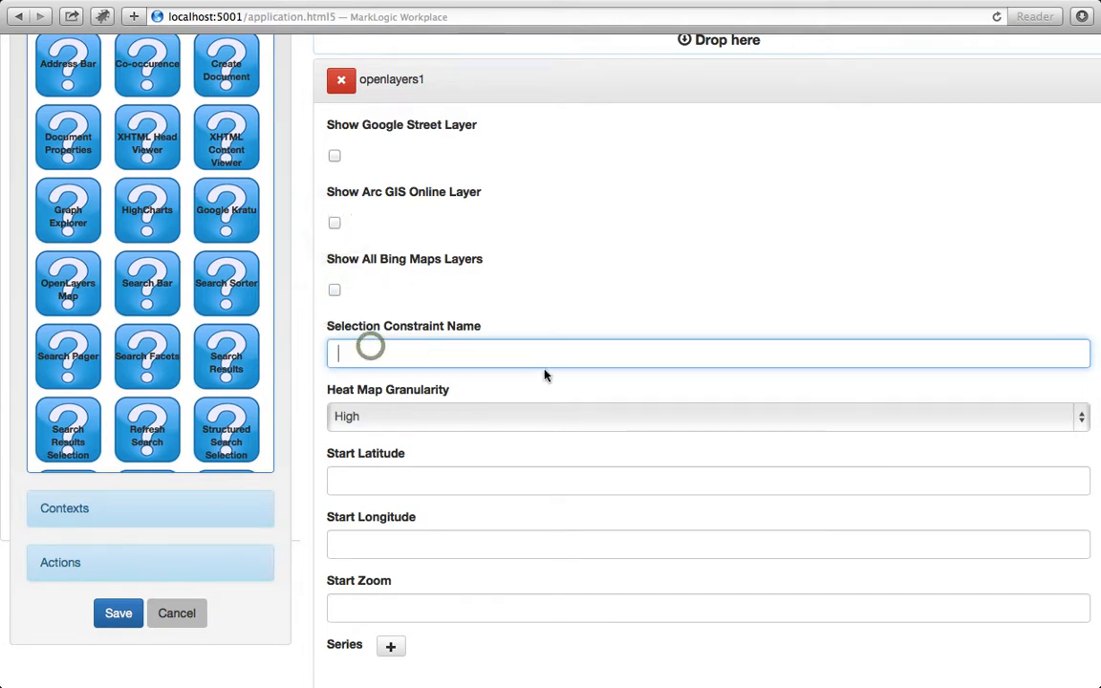
scroll(677, 409, "down", 4)
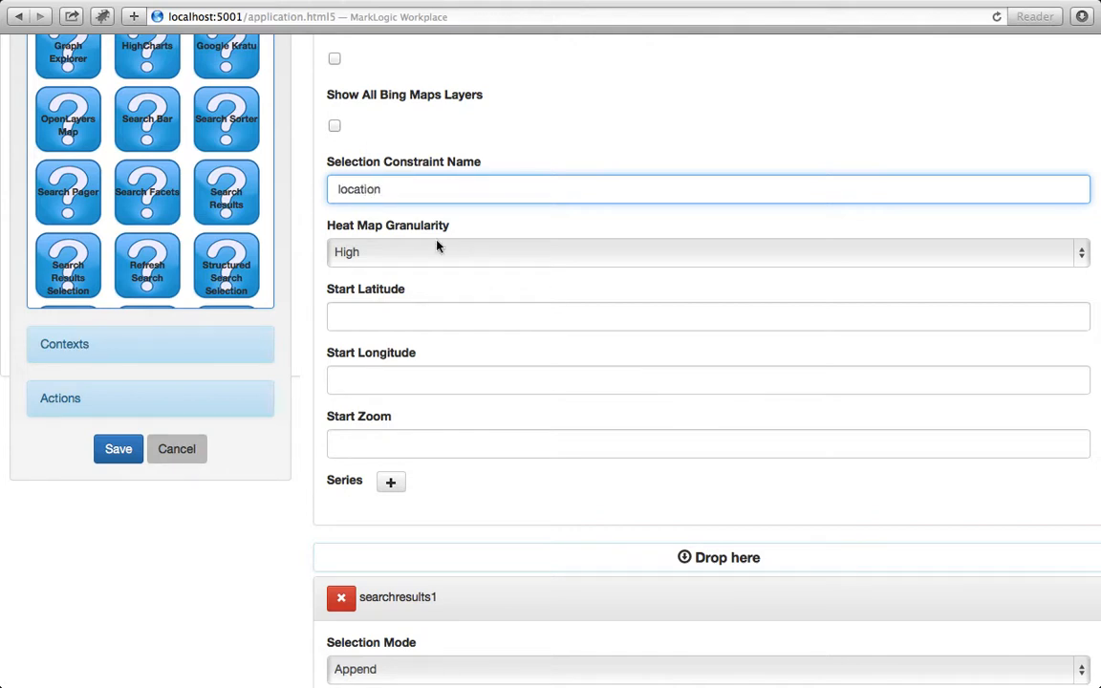
left_click(413, 313)
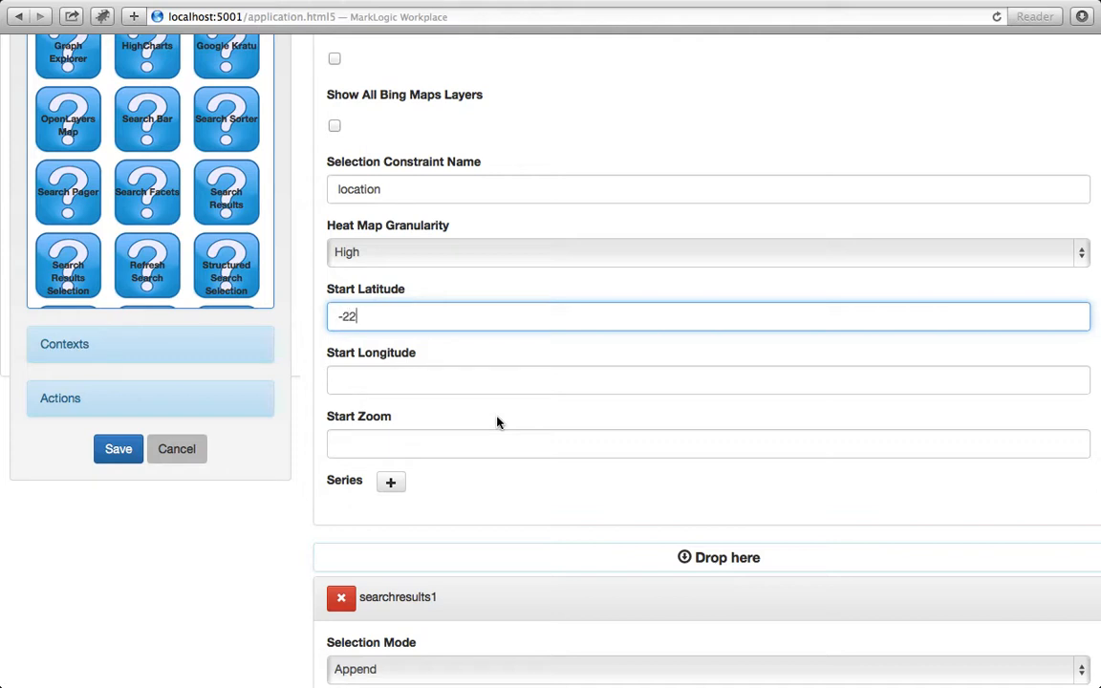
type("3")
left_click(467, 381)
type("-43.21")
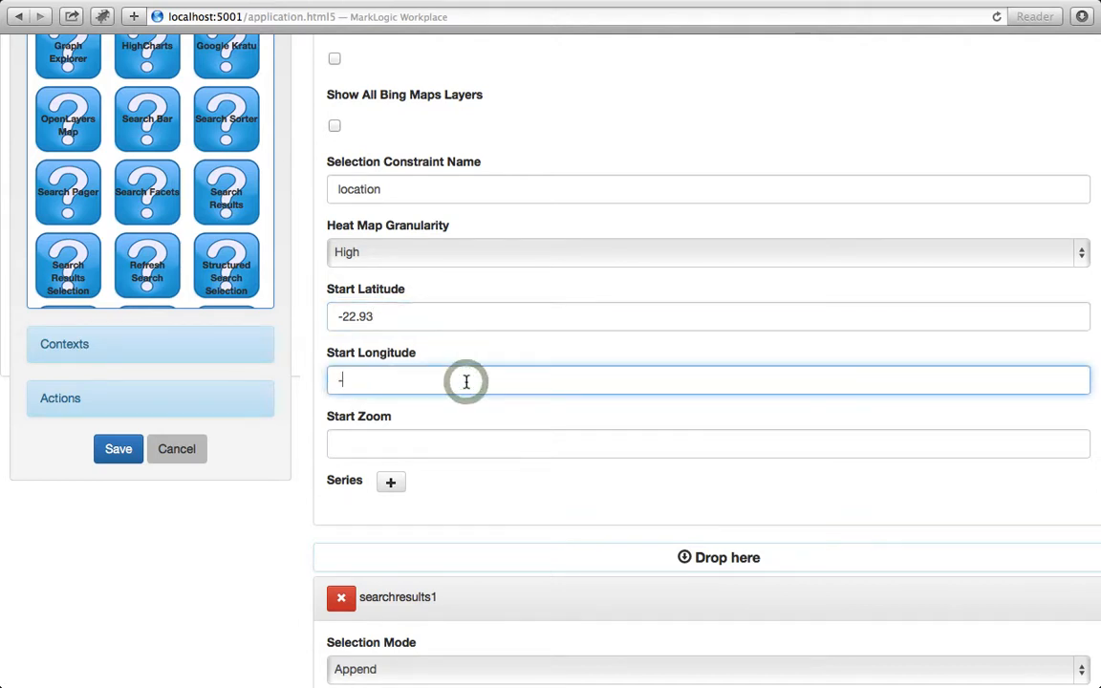
left_click(444, 450)
type("11")
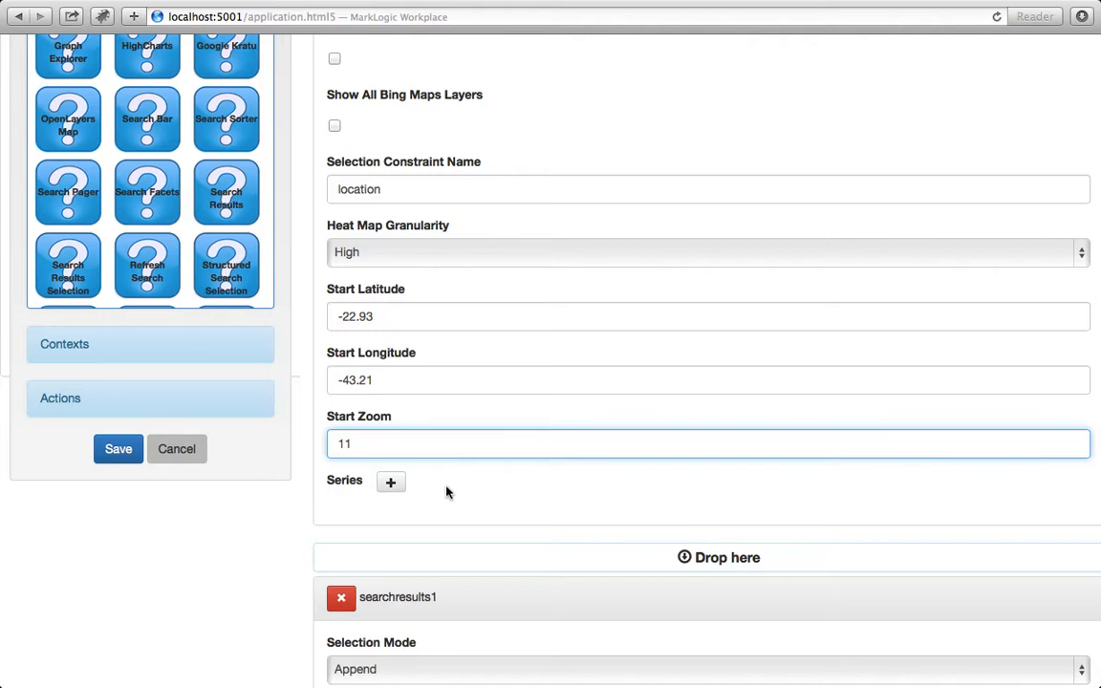
Add a data series to the map widget and name it Tweets.
left_click(390, 482)
scroll(570, 498, "down", 2)
scroll(570, 498, "down", 5)
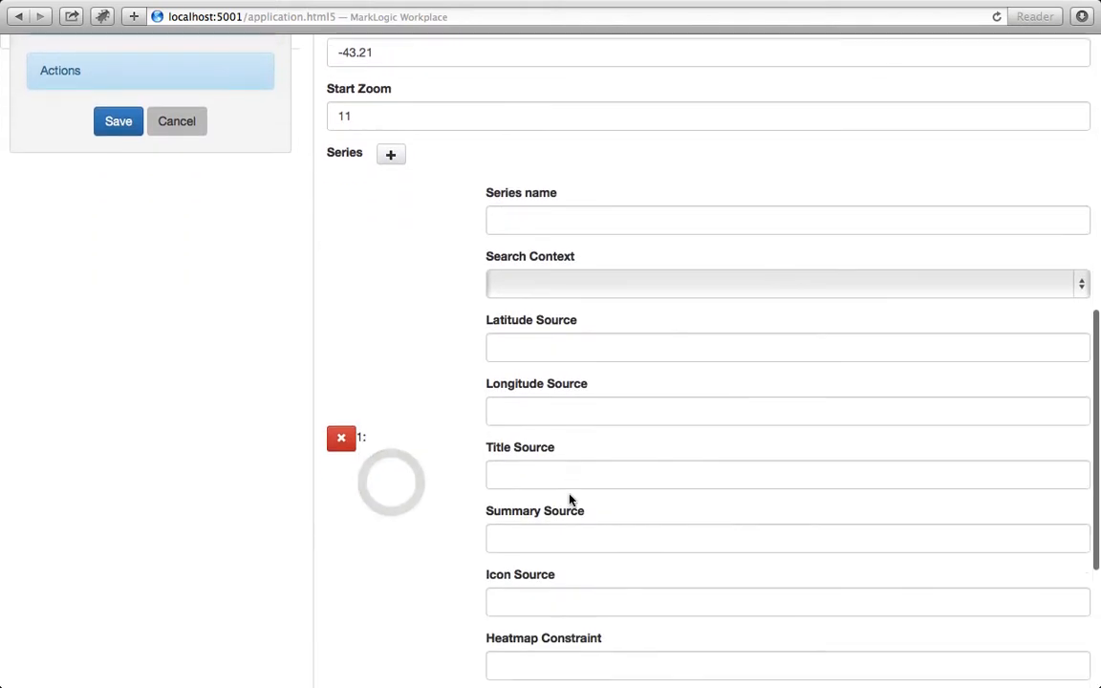
scroll(571, 500, "down", 2)
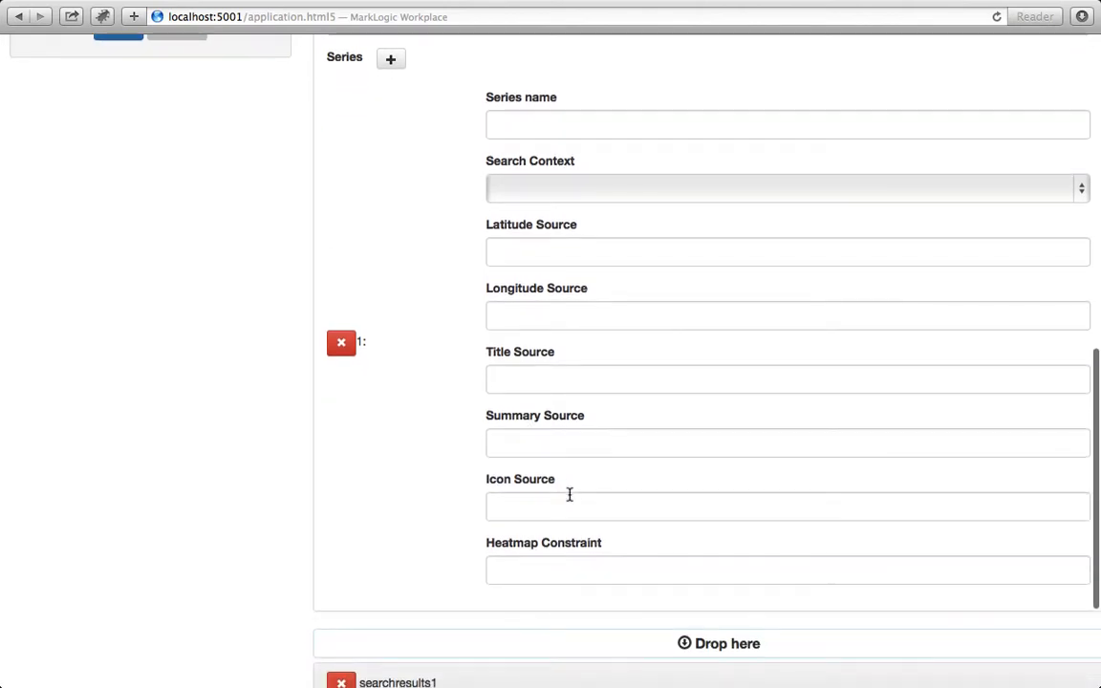
scroll(641, 457, "right", 2)
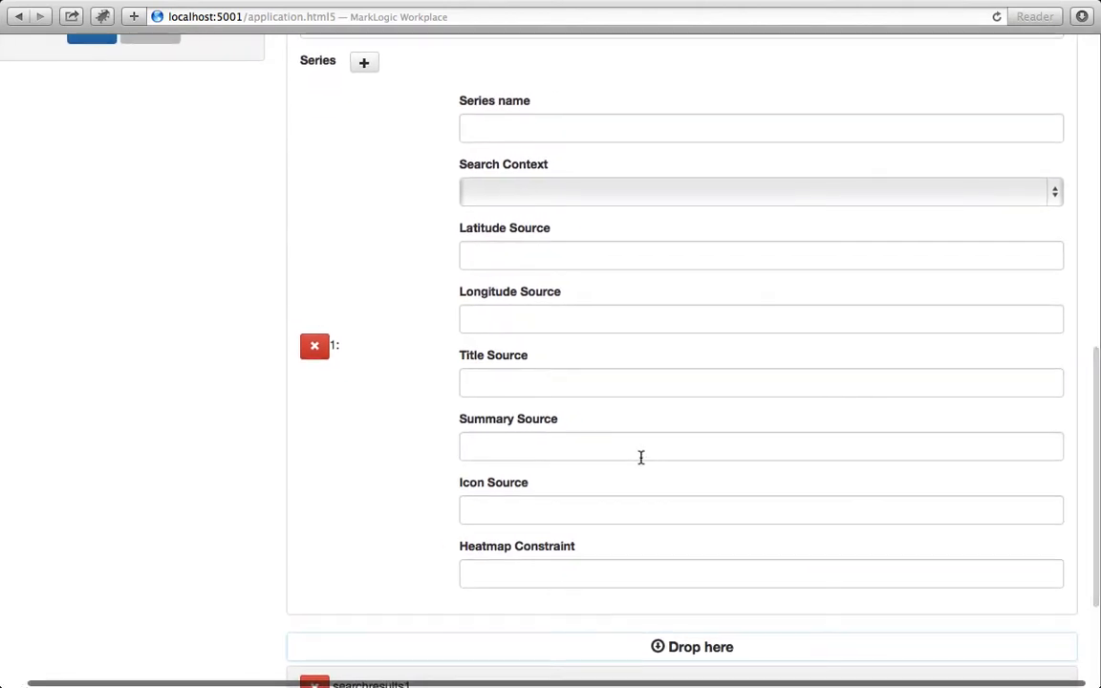
left_click(570, 131)
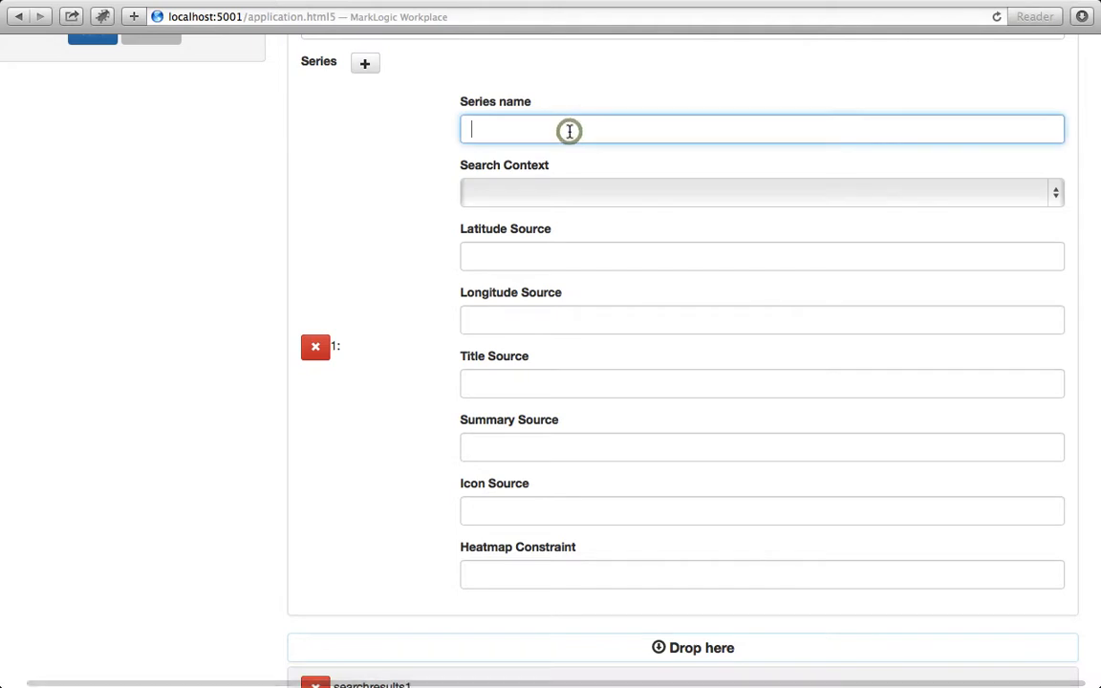
type("Tweets")
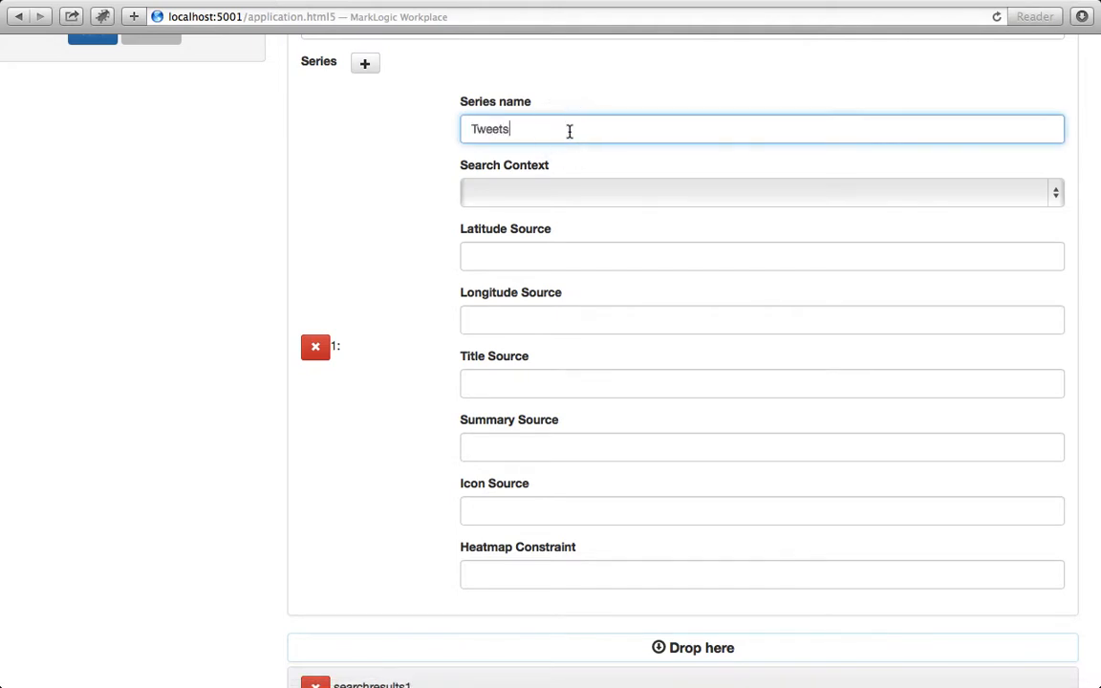
Set the Tweets series' heatmap constraint to location.
left_click(577, 194)
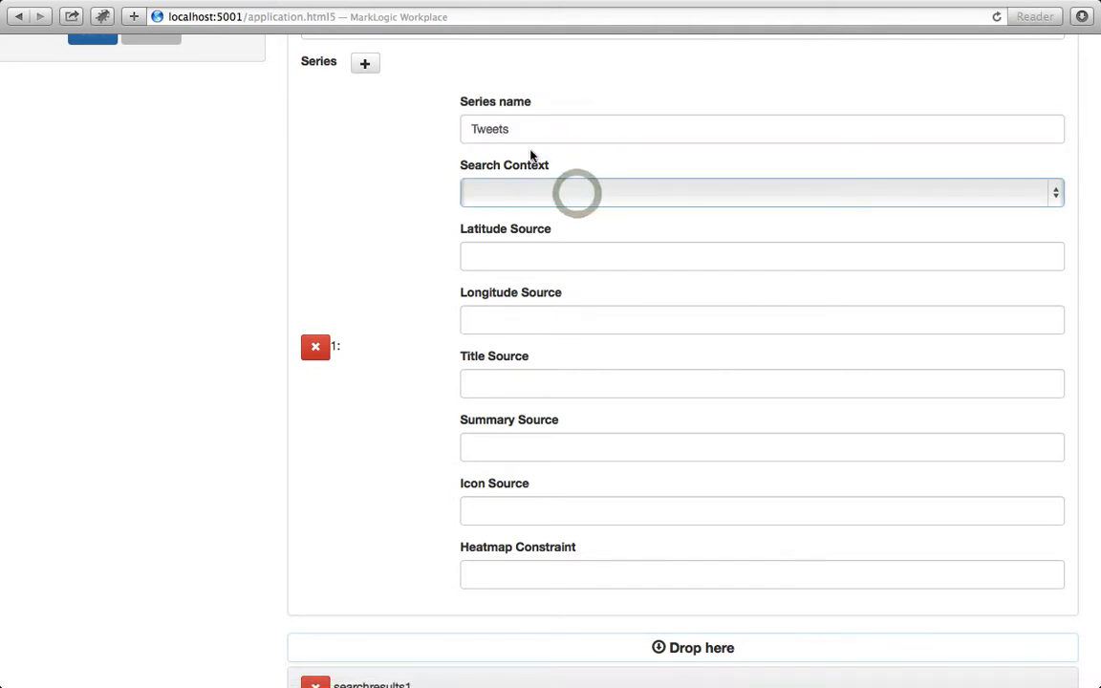
left_click(493, 254)
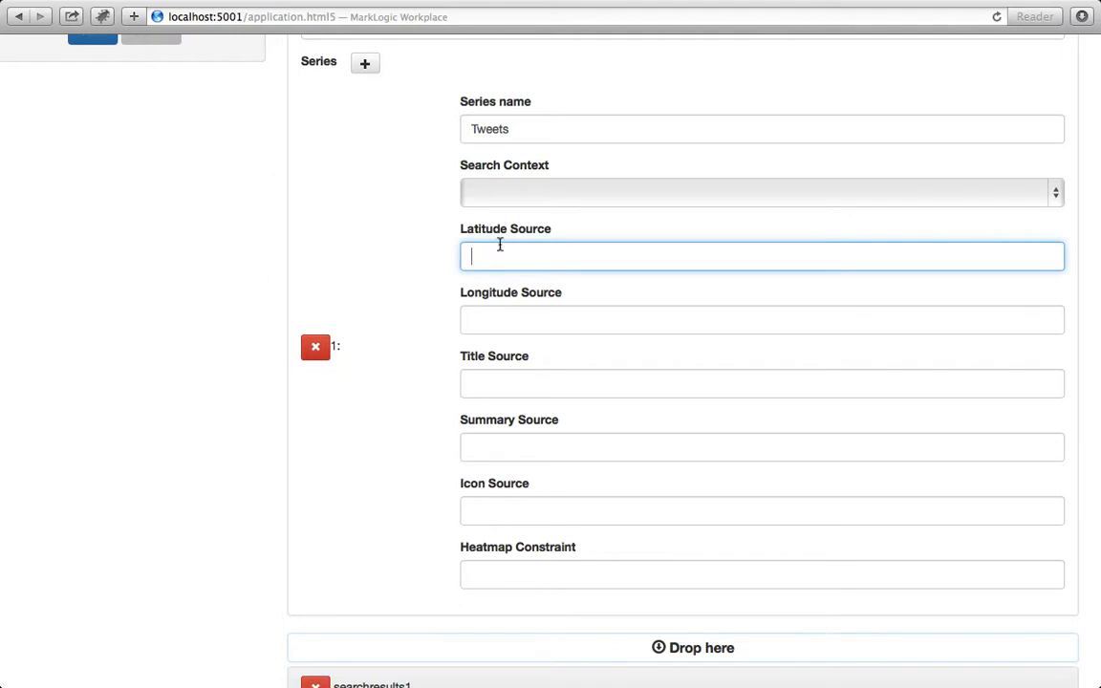
left_click(487, 575)
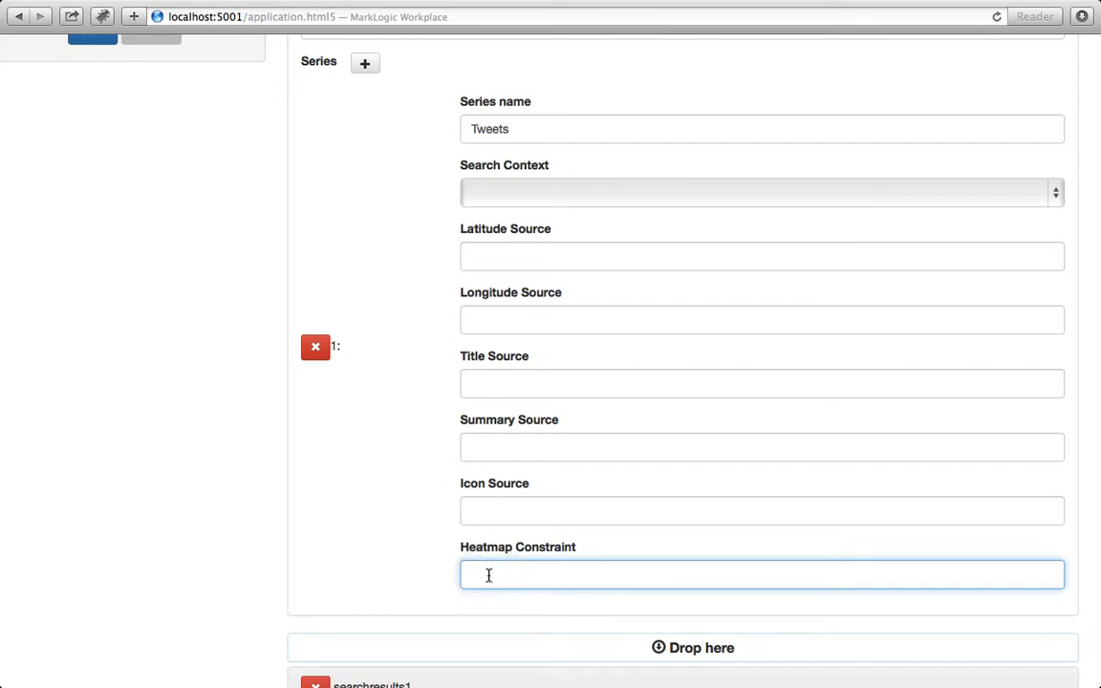
left_click(487, 571)
scroll(423, 546, "down", 3)
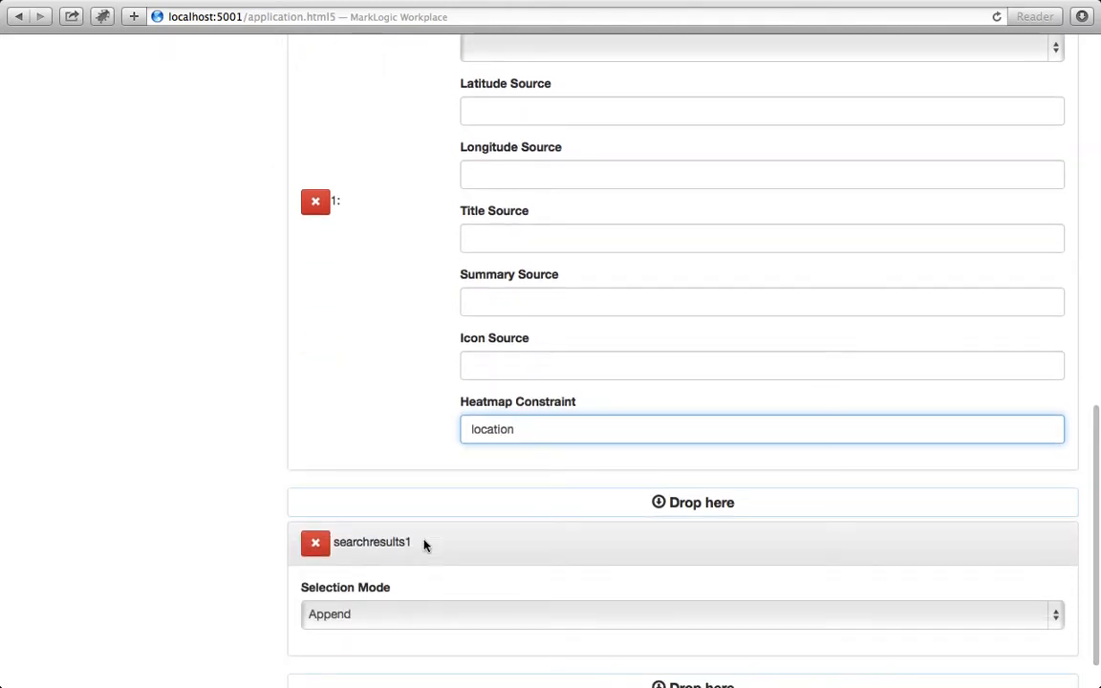
scroll(423, 545, "down", 1)
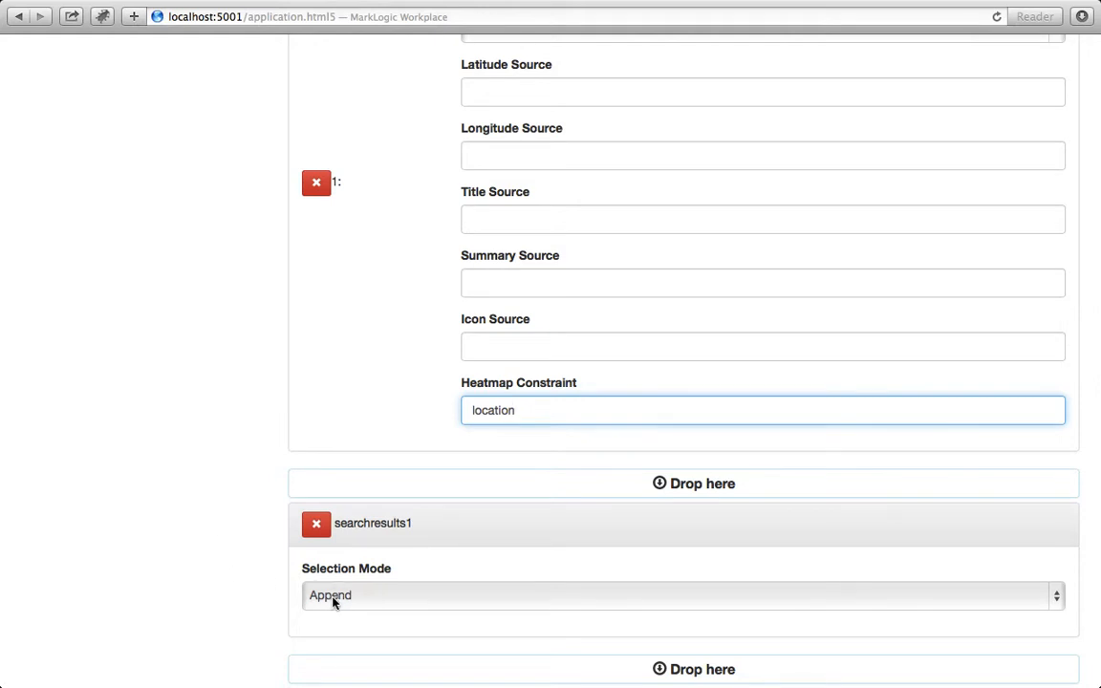
scroll(252, 571, "up", 10)
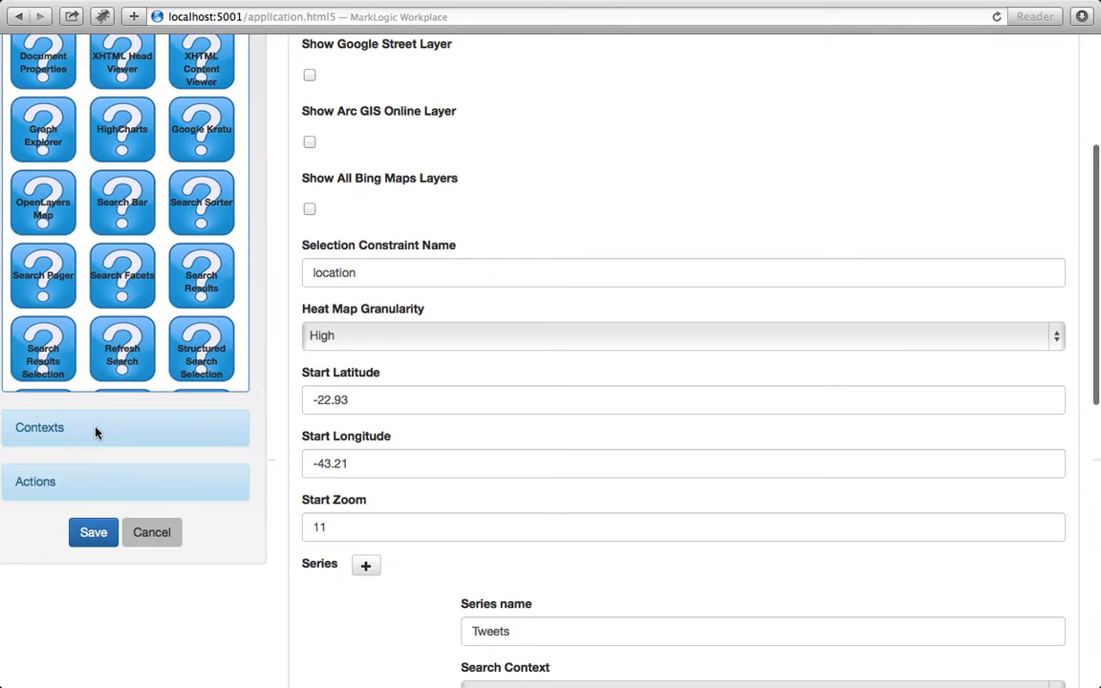
Add a Search Context to the page and register the search bar, map and search results widgets with it.
left_click(95, 433)
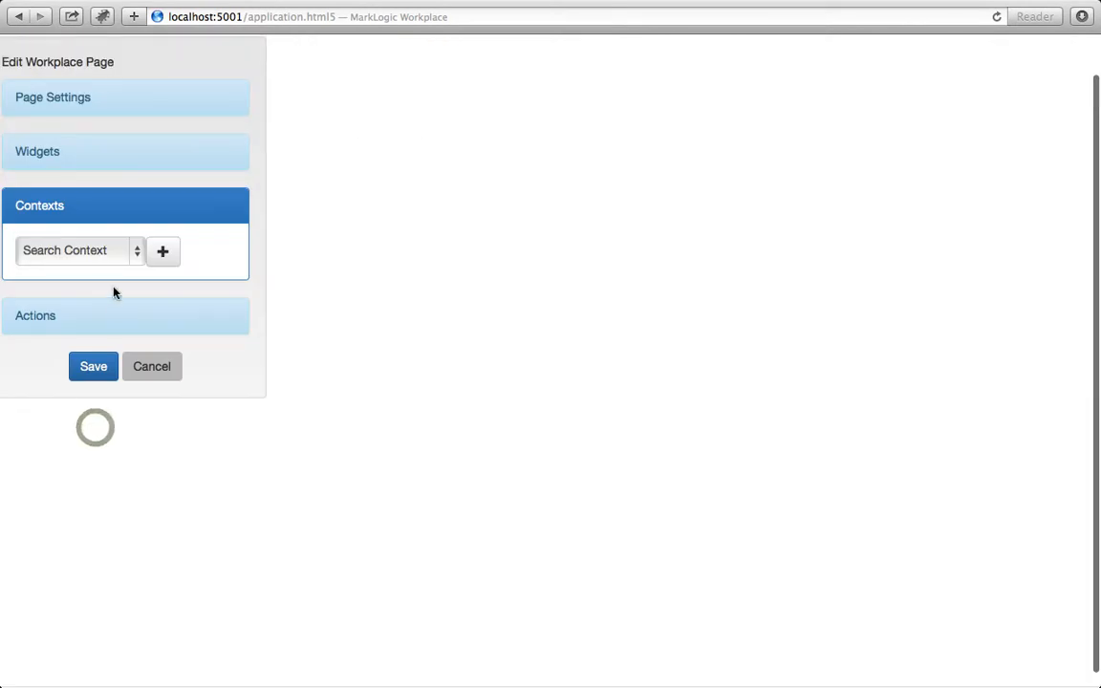
left_click(101, 254)
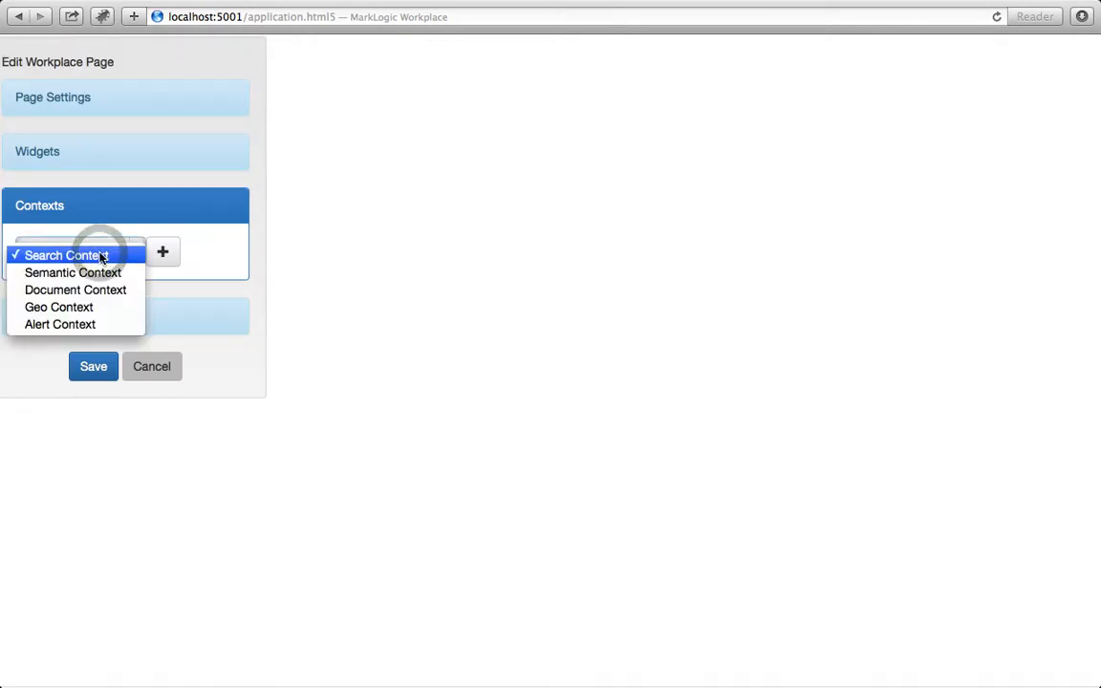
left_click(101, 255)
left_click(165, 255)
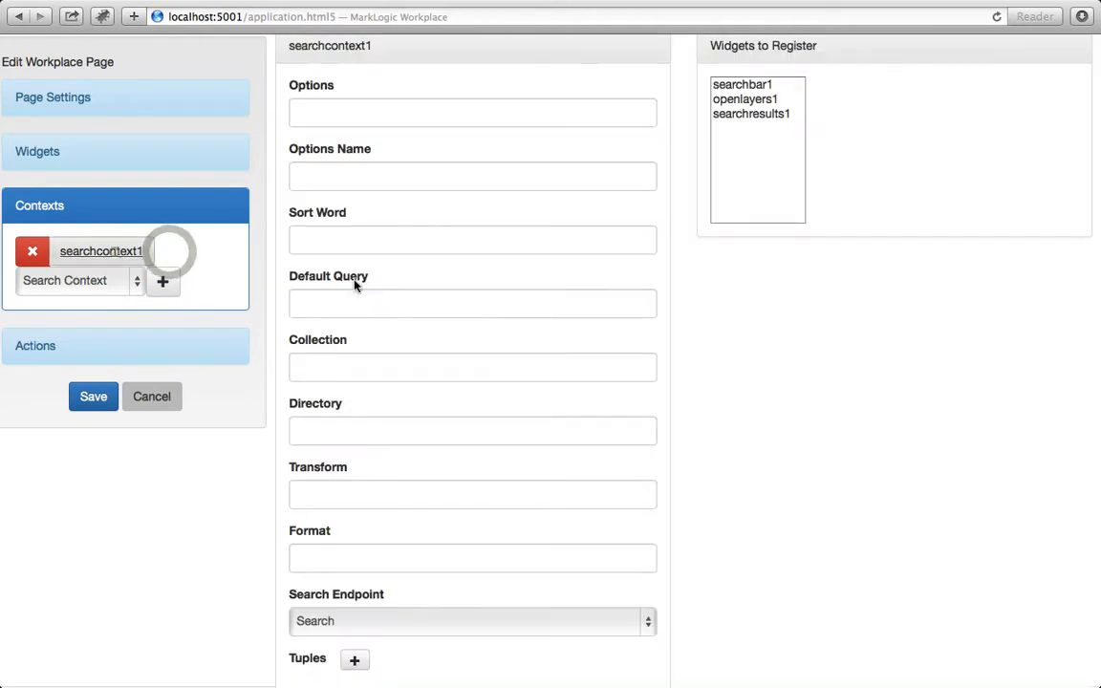
left_click(729, 85)
left_click(735, 116, "shift")
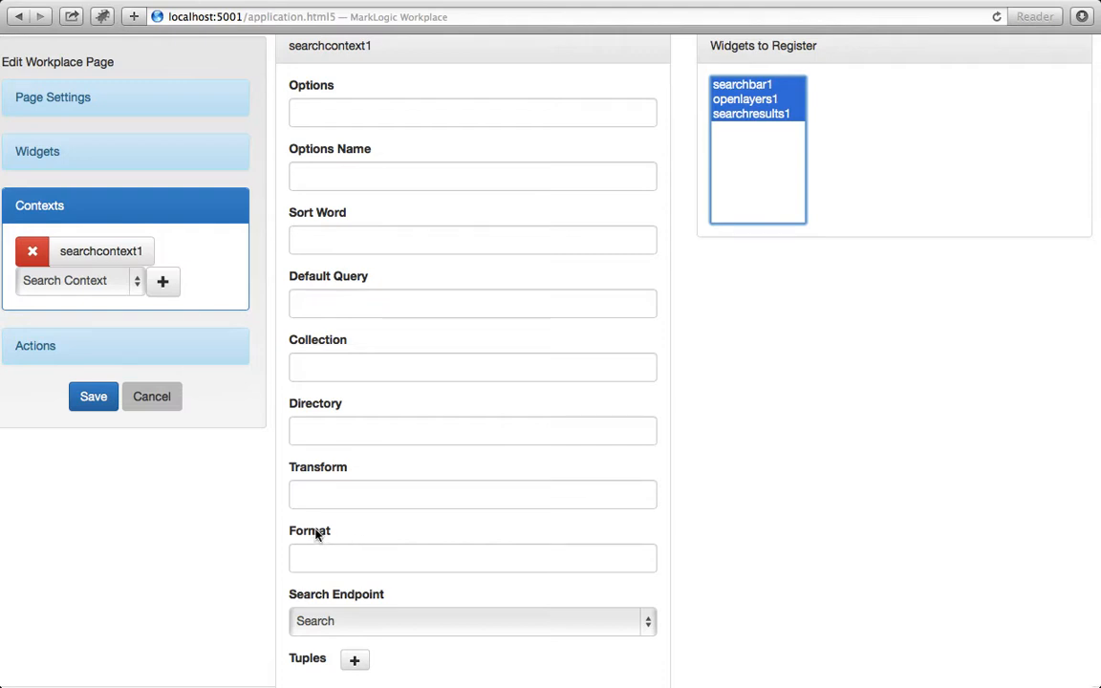
Choose Search as the search endpoint of the new search context.
mouse_move(315, 534)
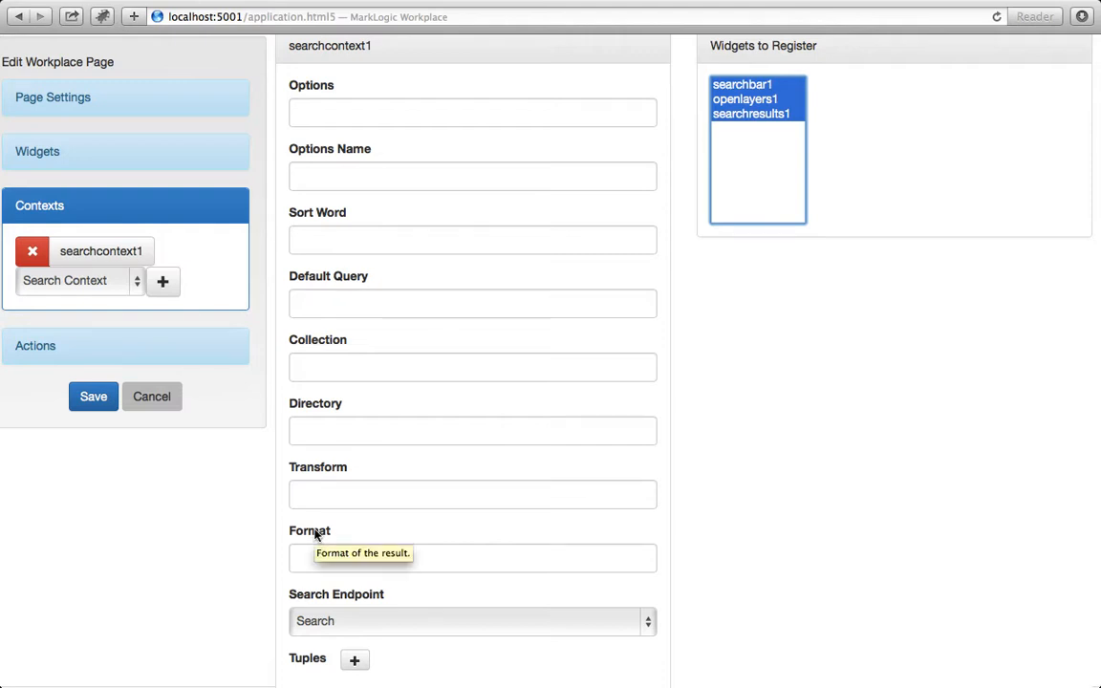
scroll(523, 492, "down", 2)
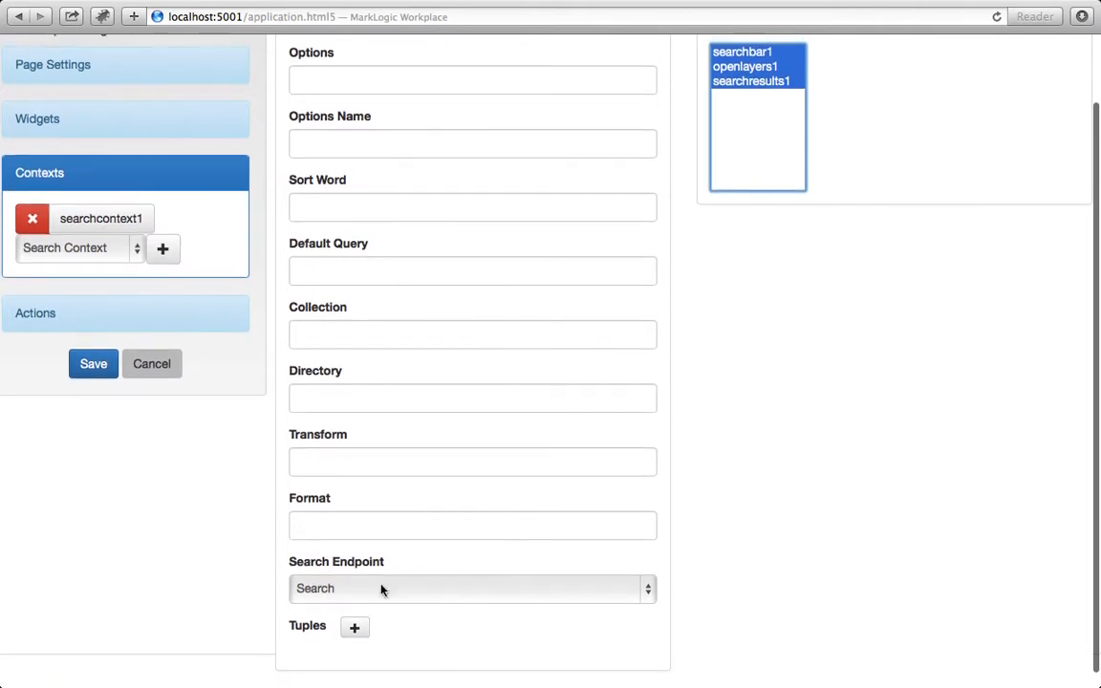
left_click(348, 589)
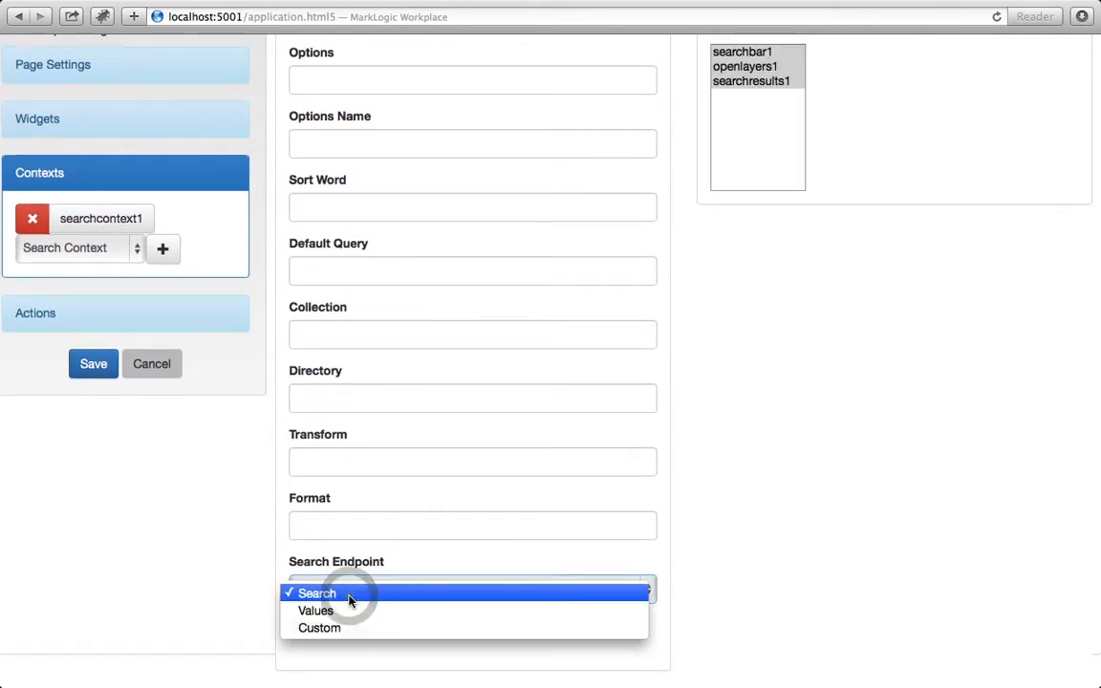
left_click(349, 598)
Check the search context choice of the map's Tweets series and save the page configuration.
scroll(238, 273, "up", 3)
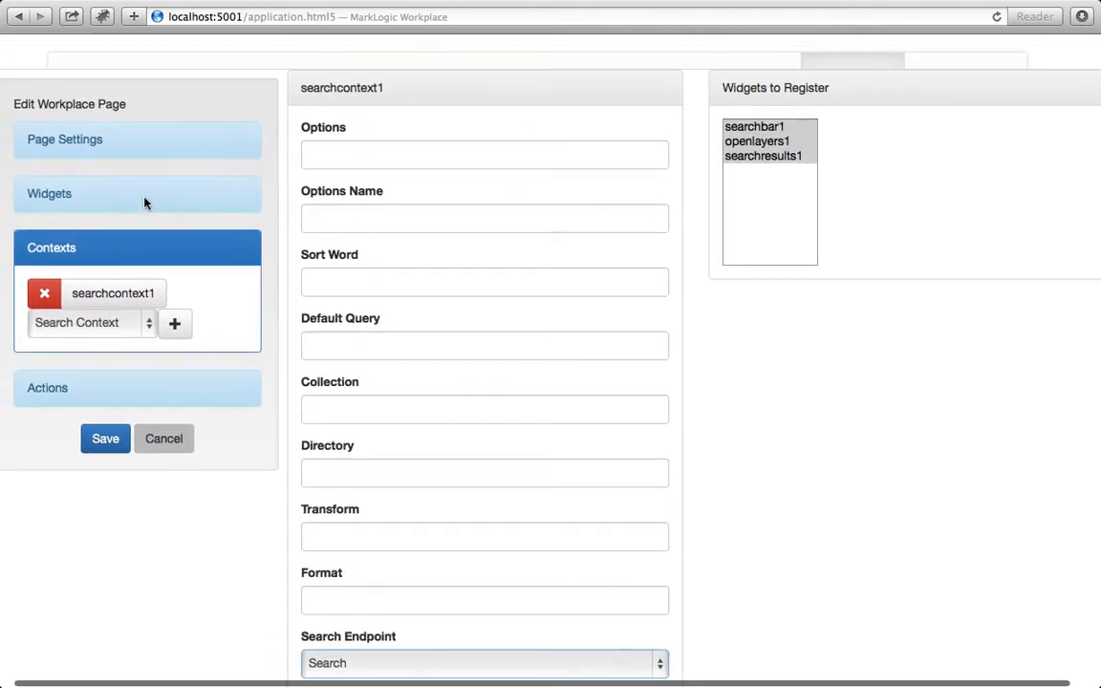
left_click(134, 194)
scroll(441, 385, "down", 5)
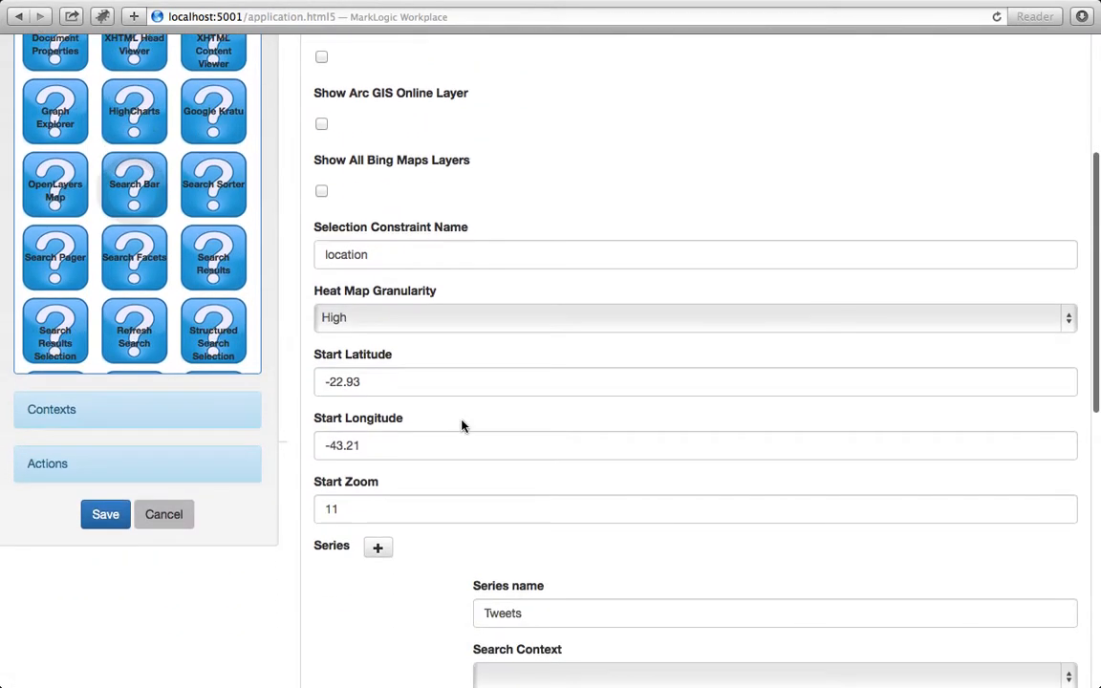
scroll(440, 385, "down", 5)
left_click(500, 360)
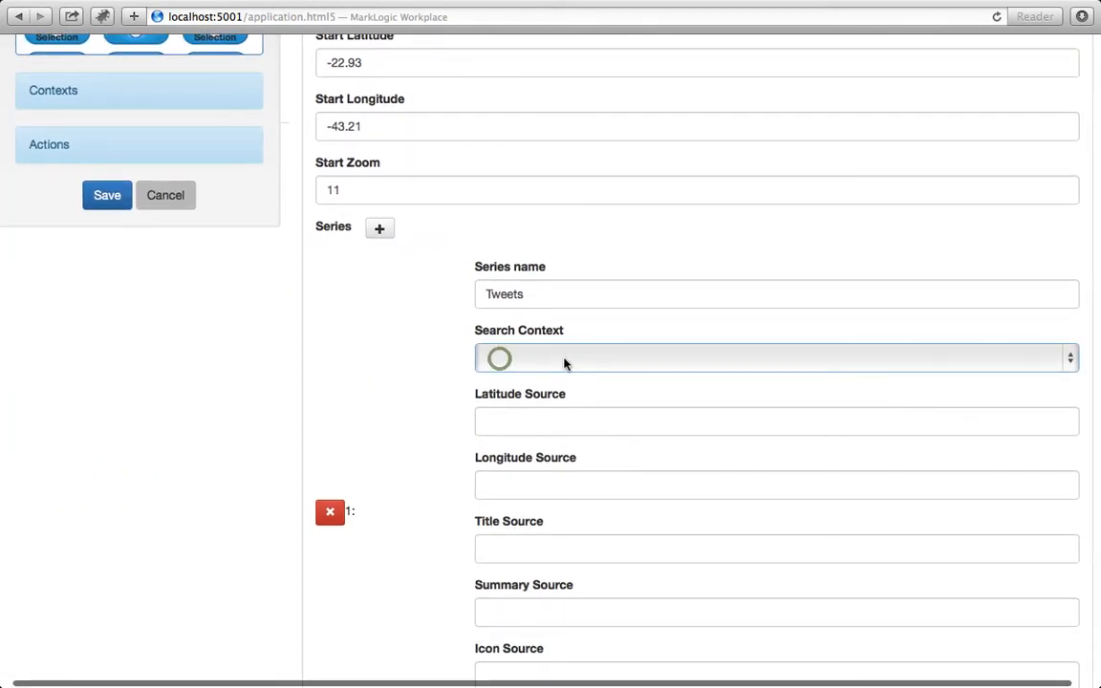
left_click(107, 197)
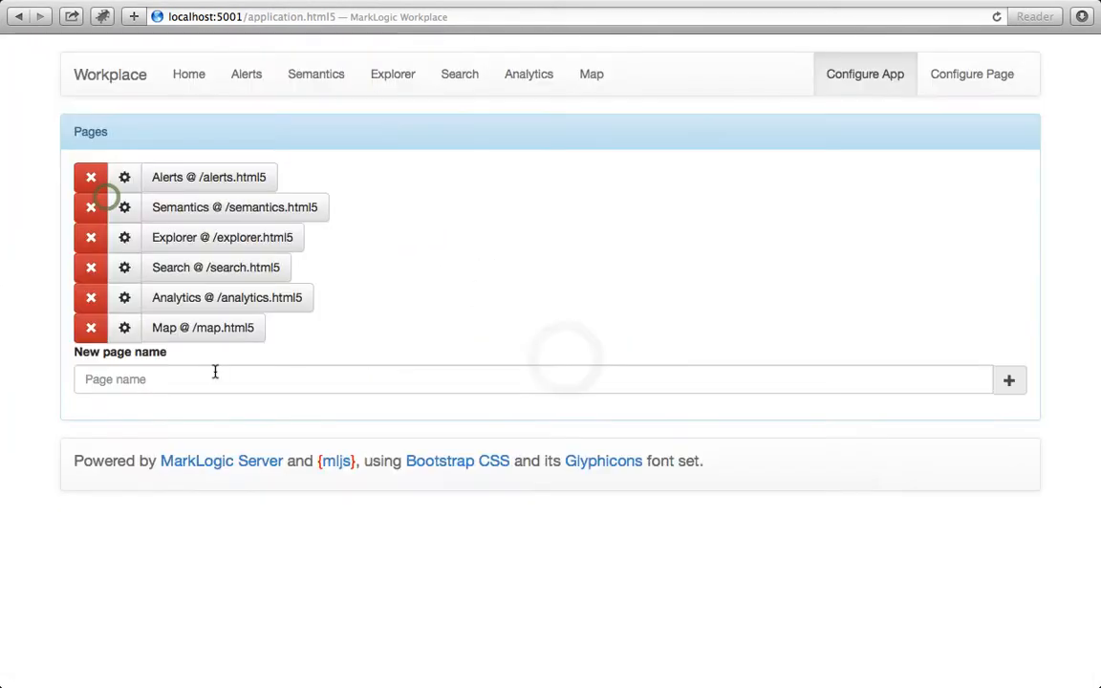
Reopen the Map page's configuration, choose searchcontext1 as the Tweets series' search context and save the page.
left_click(125, 327)
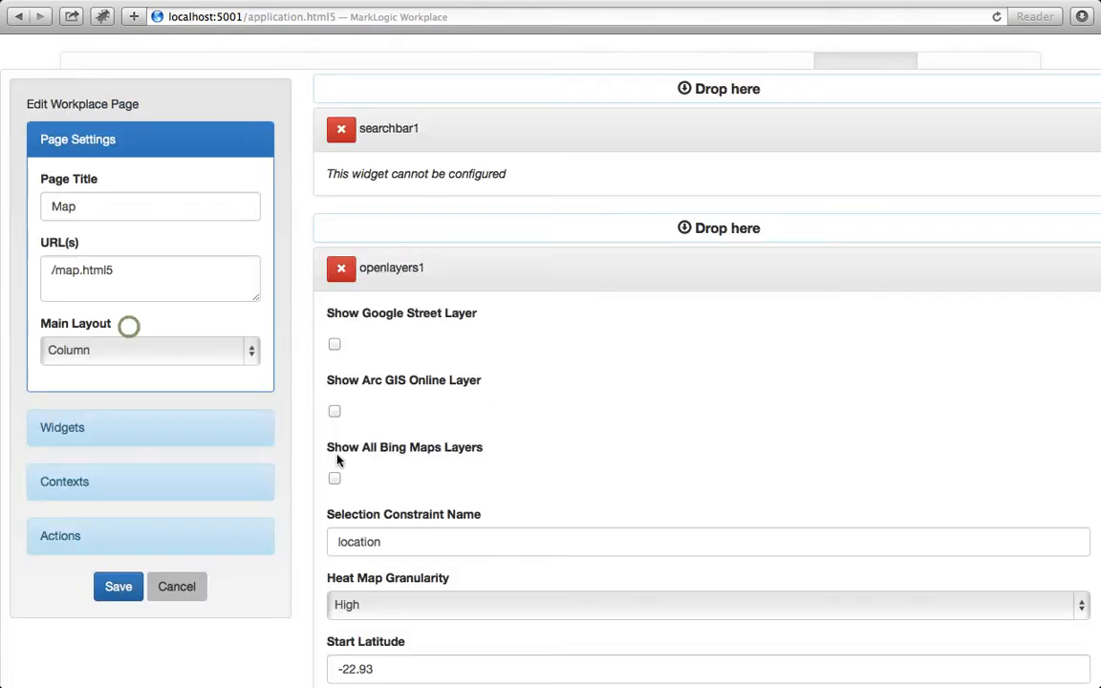
scroll(661, 447, "down", 7)
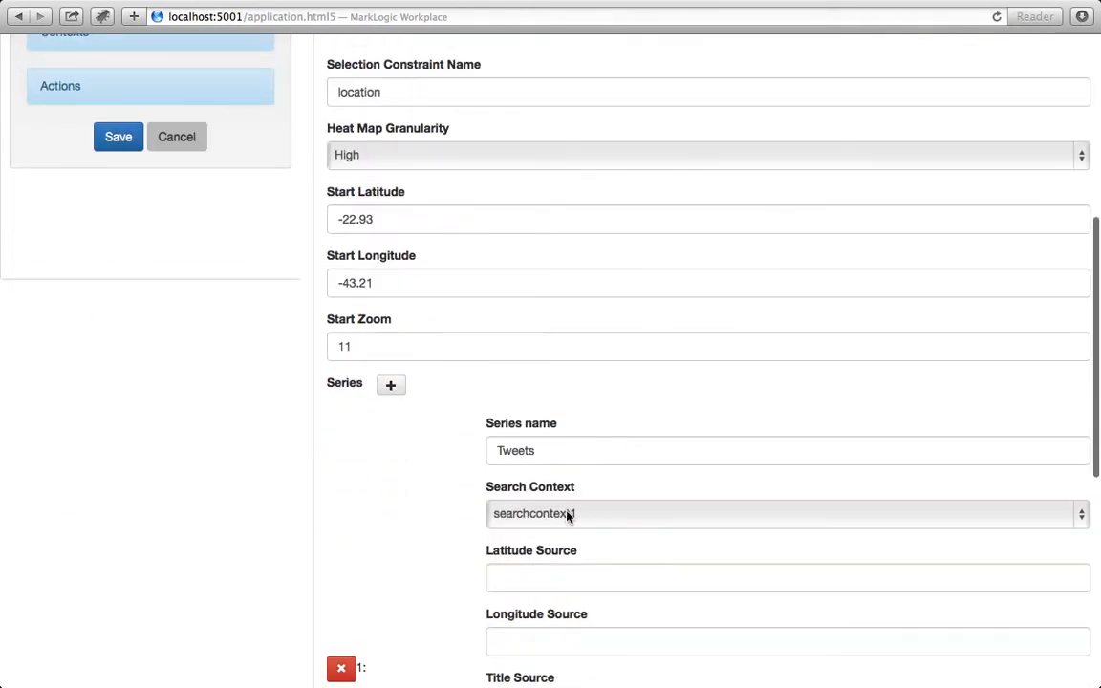
left_click(565, 516)
left_click(565, 515)
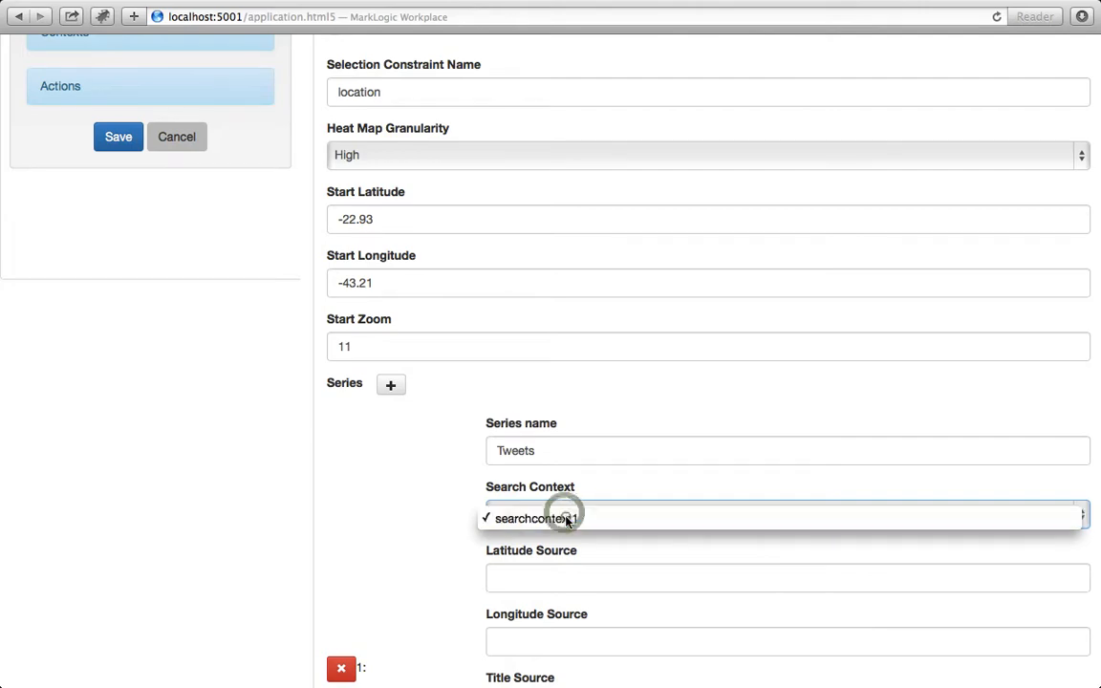
scroll(374, 524, "down", 8)
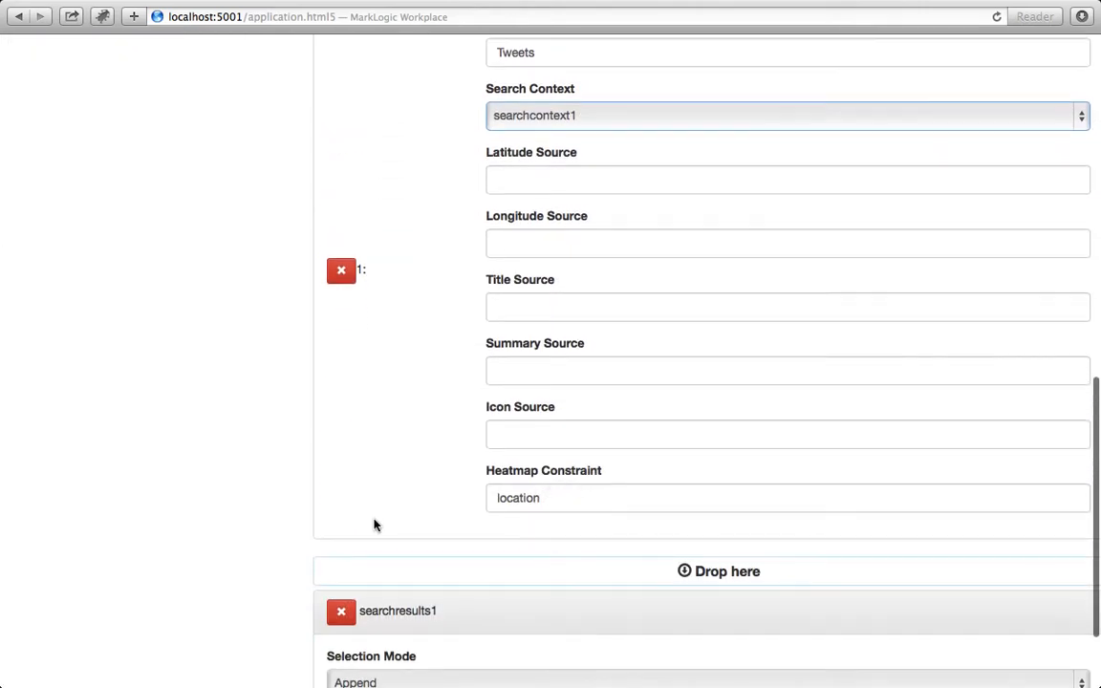
scroll(374, 524, "up", 3)
scroll(374, 524, "up", 10)
left_click(127, 592)
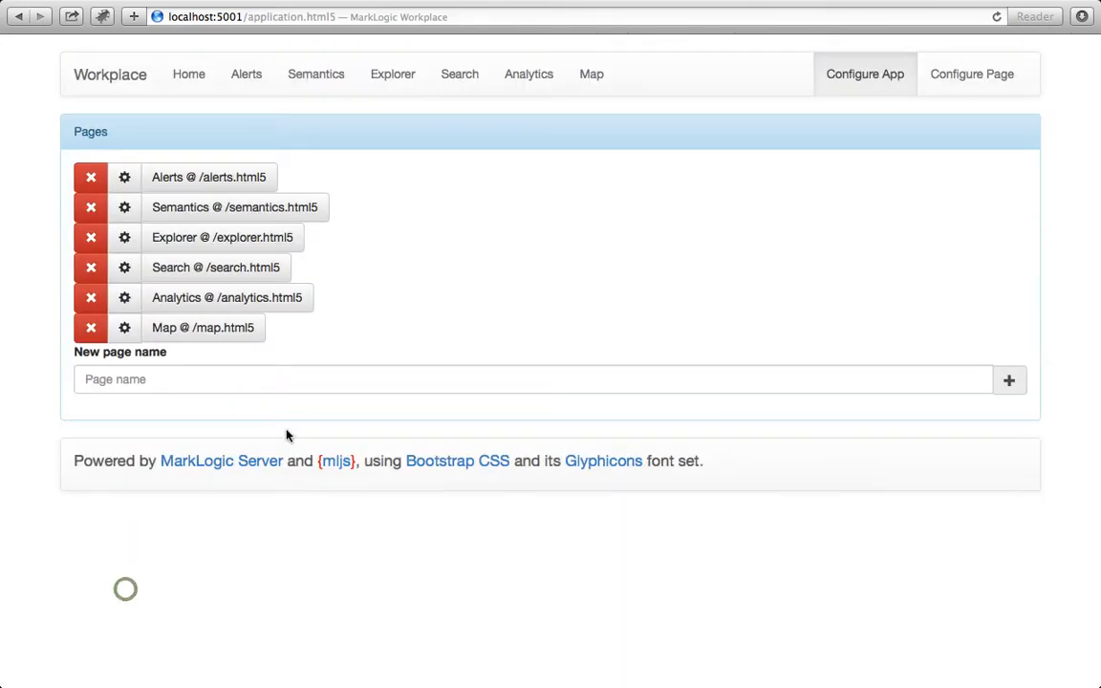
Open the Map page and run a search with an empty query.
left_click(595, 78)
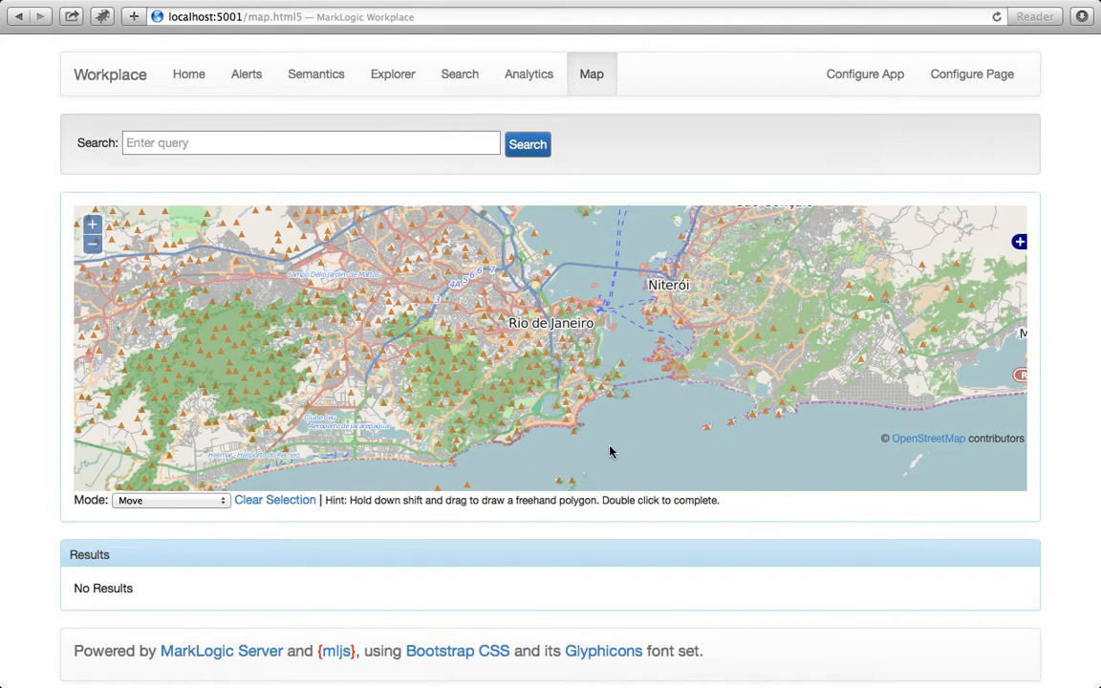
left_click(516, 148)
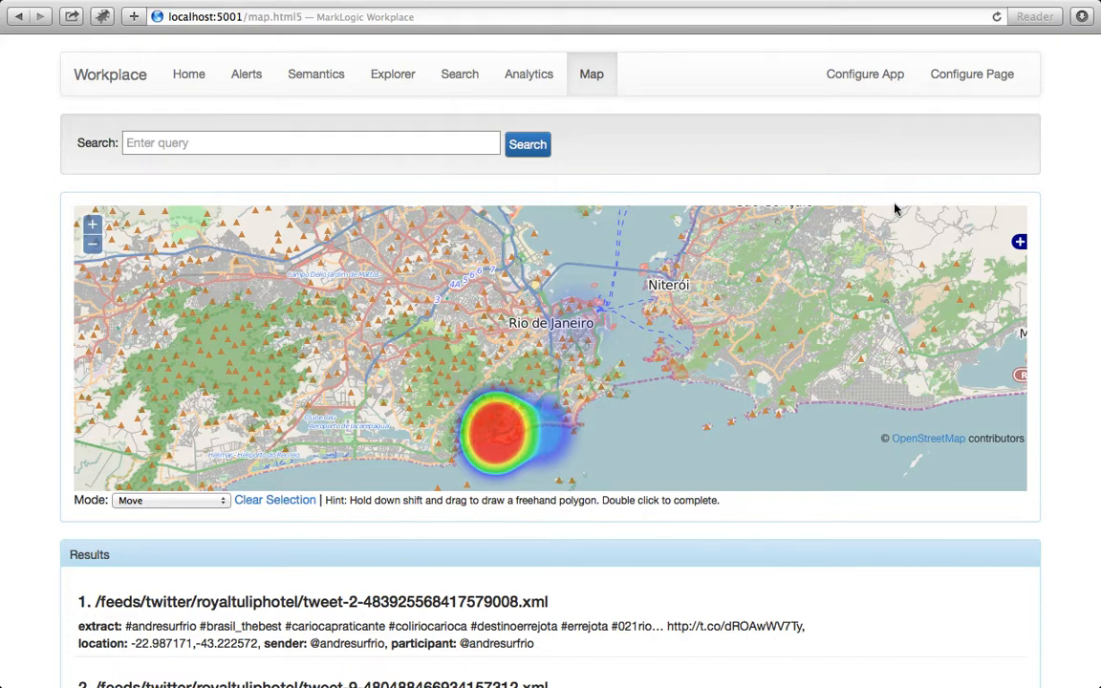
Examine the tweet heat map around Rio de Janeiro at wider and closer zoom levels.
left_click(92, 241)
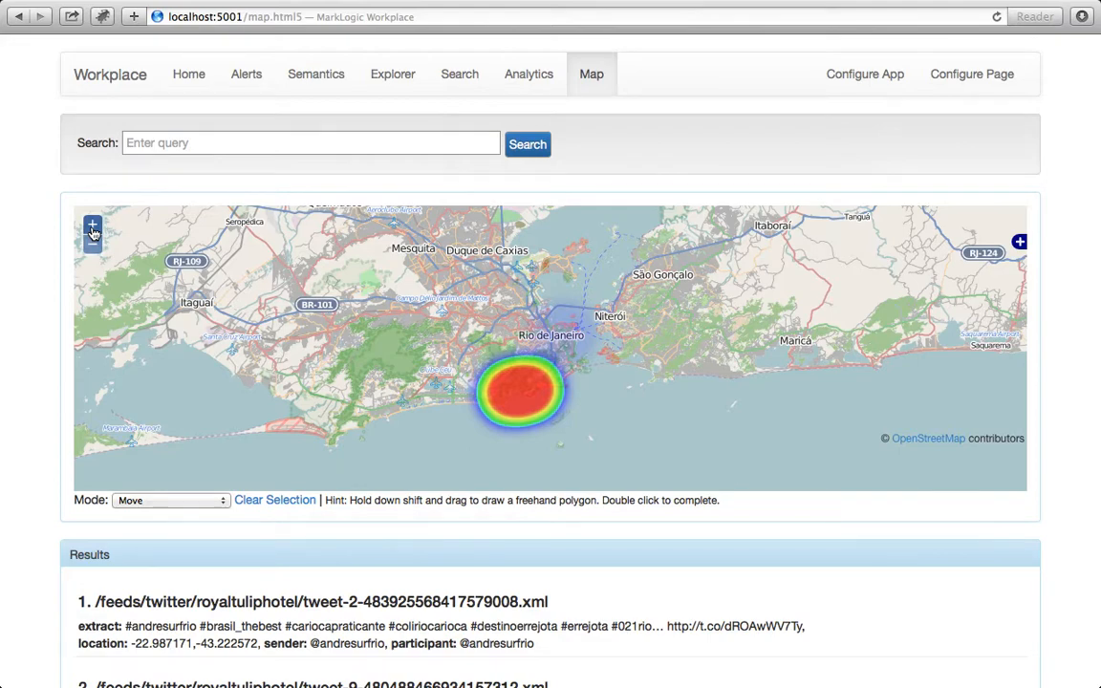
left_click(93, 228)
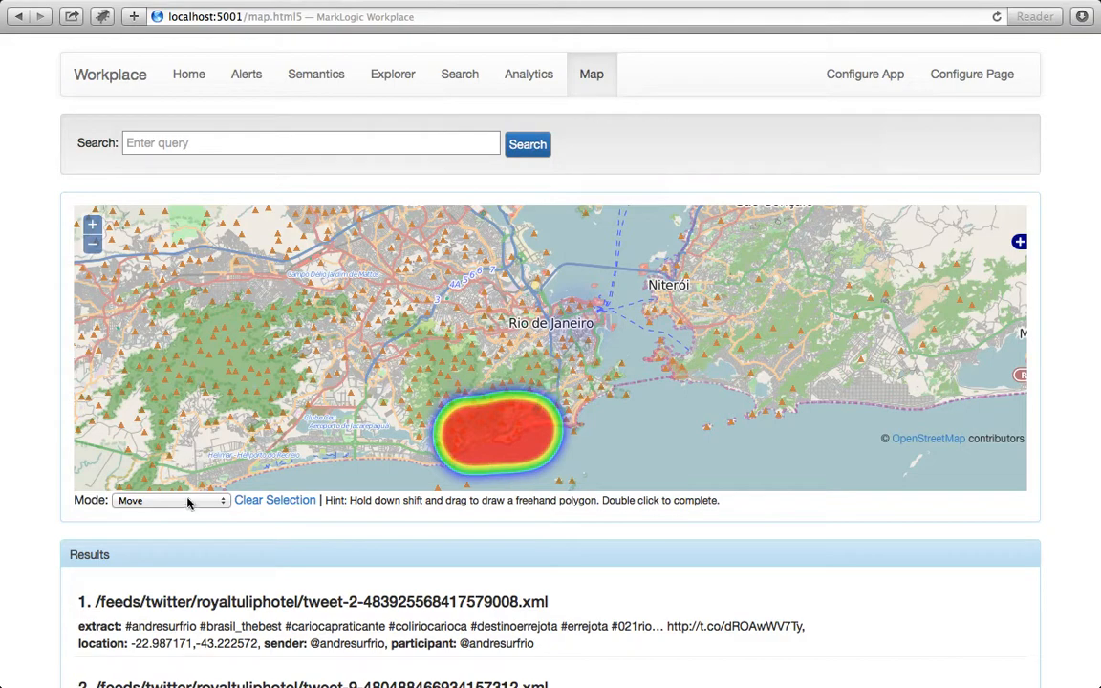
left_click_drag(232, 455, 247, 370)
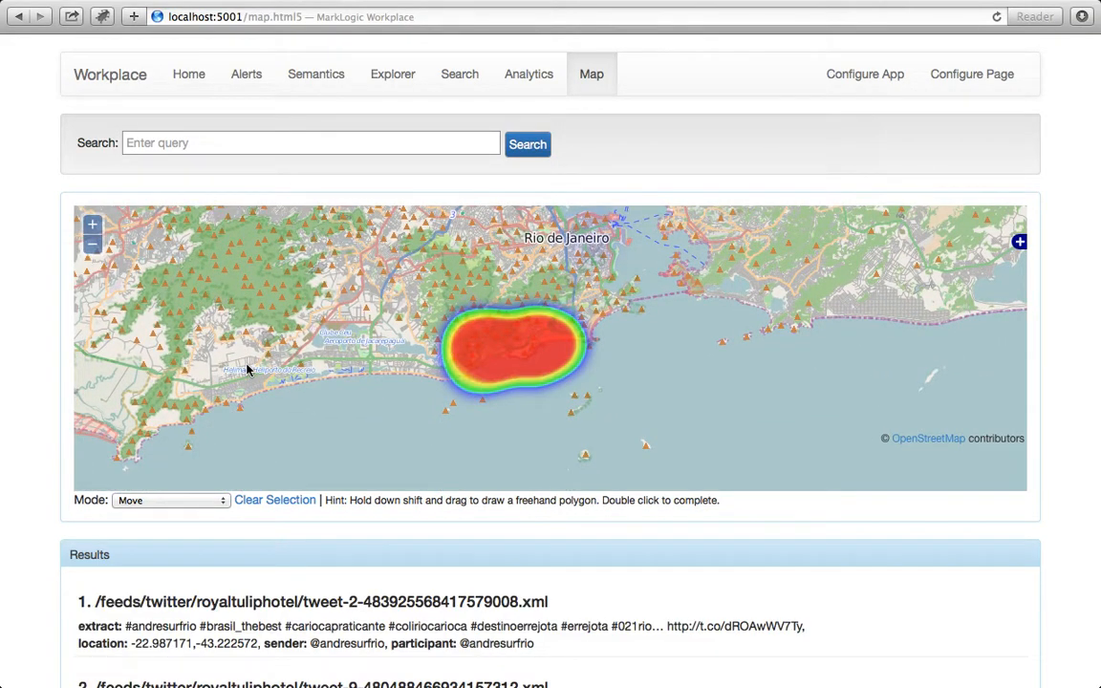
left_click(211, 506)
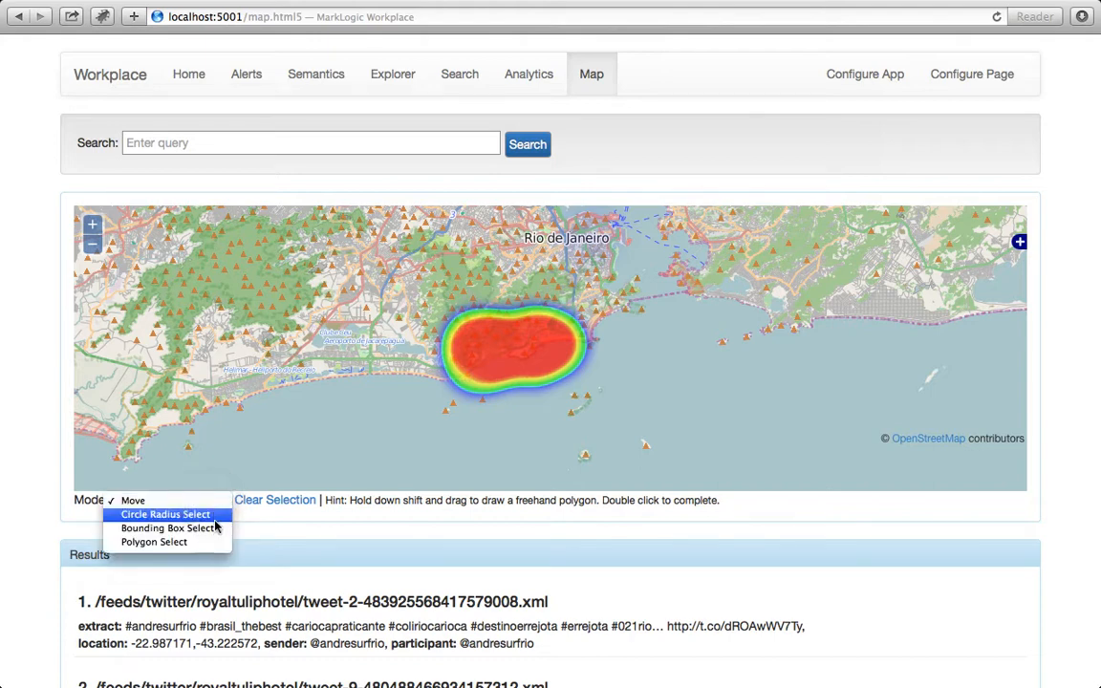
left_click(92, 225)
left_click(91, 225)
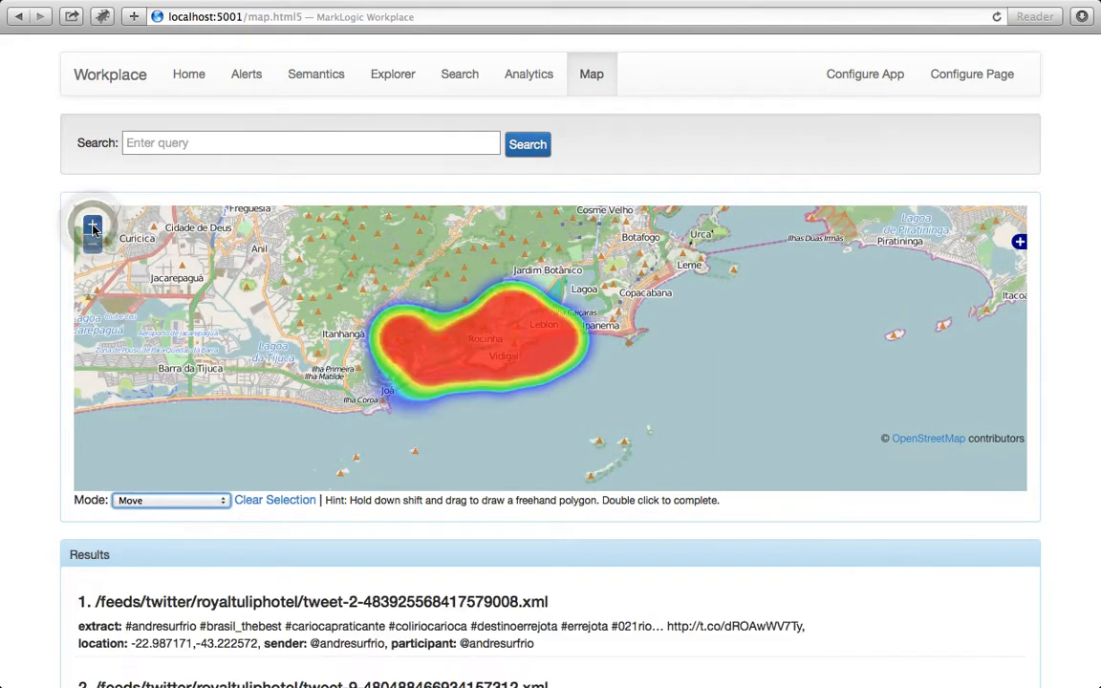
left_click(92, 225)
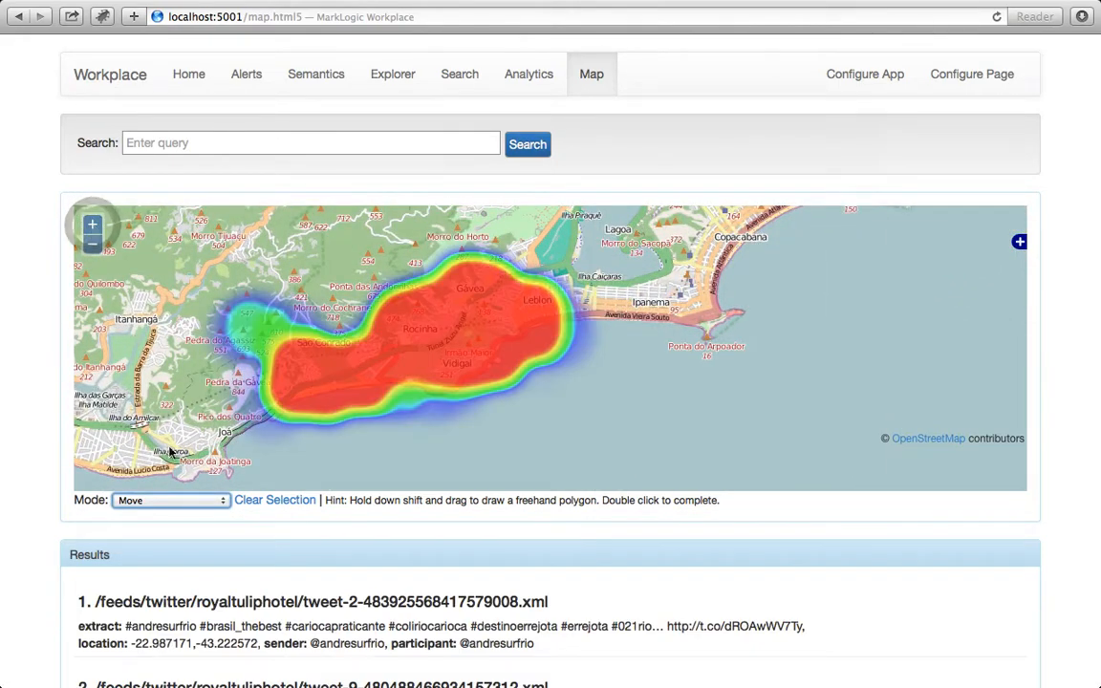
Filter the results with a Polygon Select area drawn around São Conrado and Joá, west of Rocinha.
left_click(163, 501)
key("Down")
key("Down")
key("Down")
left_click(154, 542)
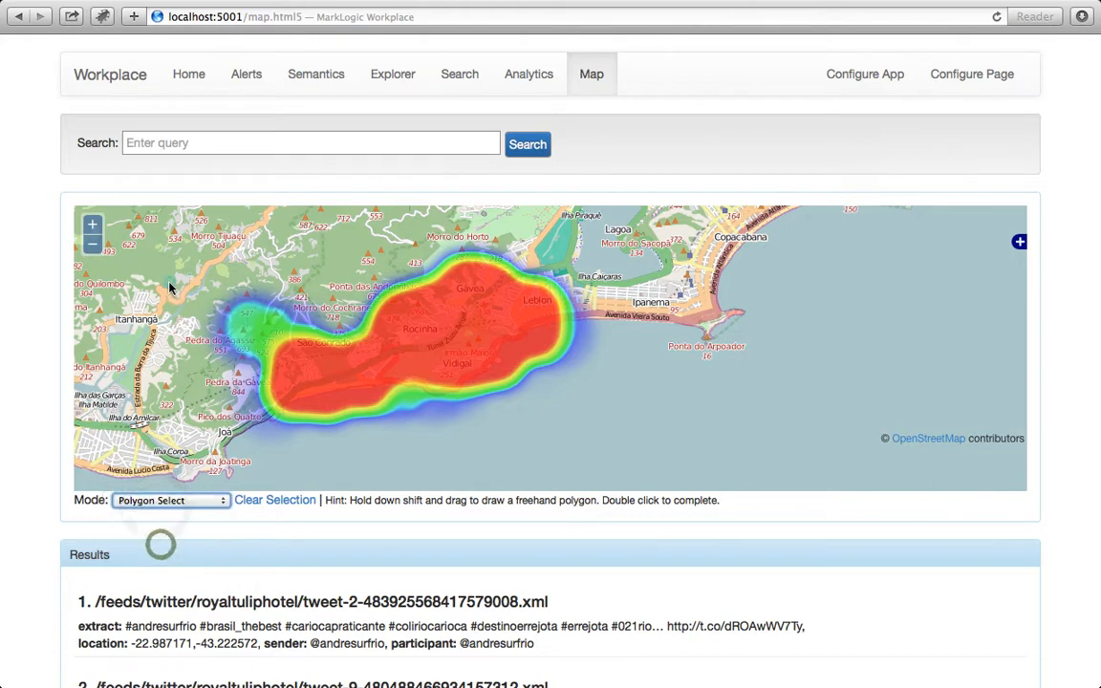
left_click(171, 277)
left_click(308, 260)
left_click(410, 441)
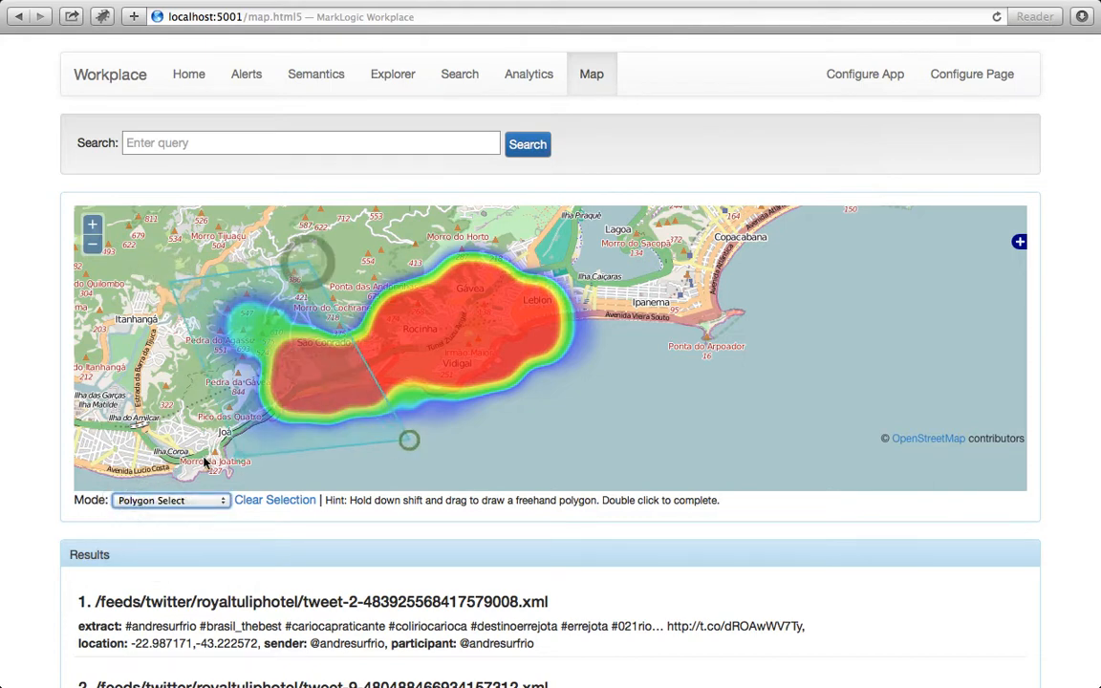
left_click(189, 459)
double_click(215, 382)
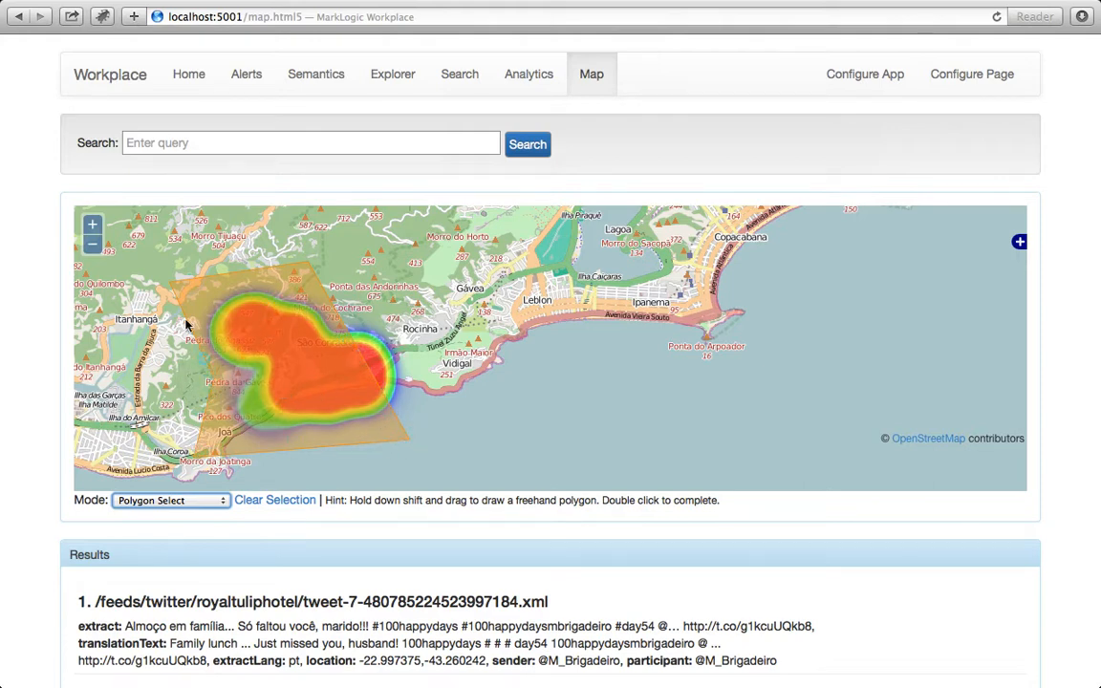
Return the map to Move mode and examine the tweet hotspots inside the selected polygon up close.
left_click(92, 224)
left_click(134, 500)
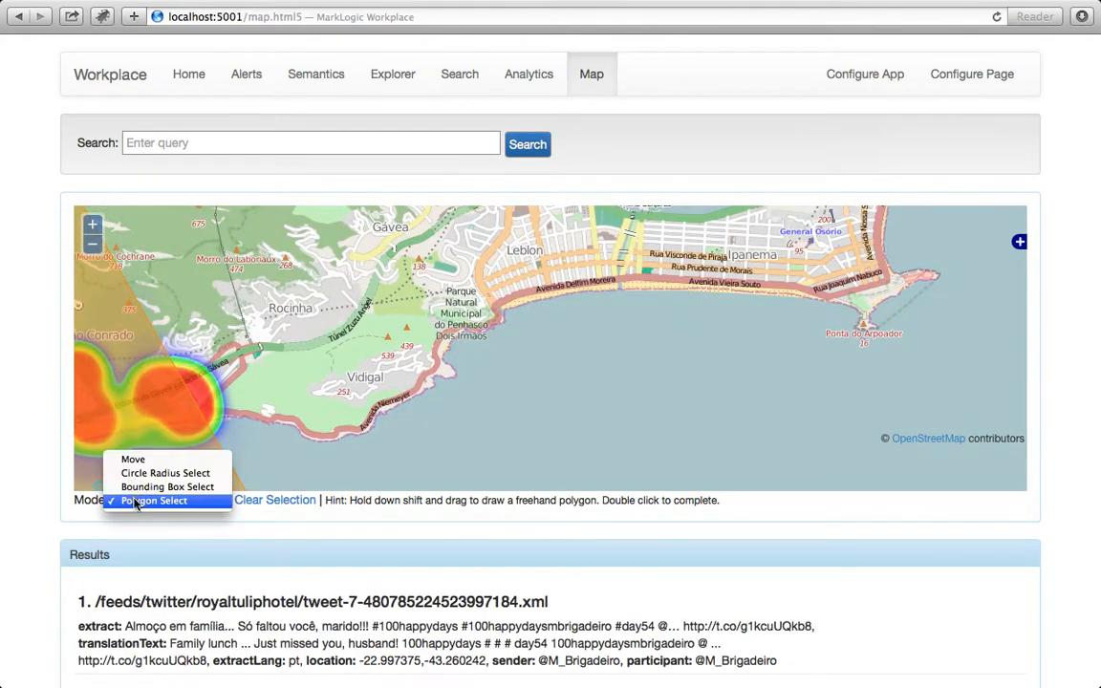
left_click(133, 460)
left_click_drag(144, 394, 360, 364)
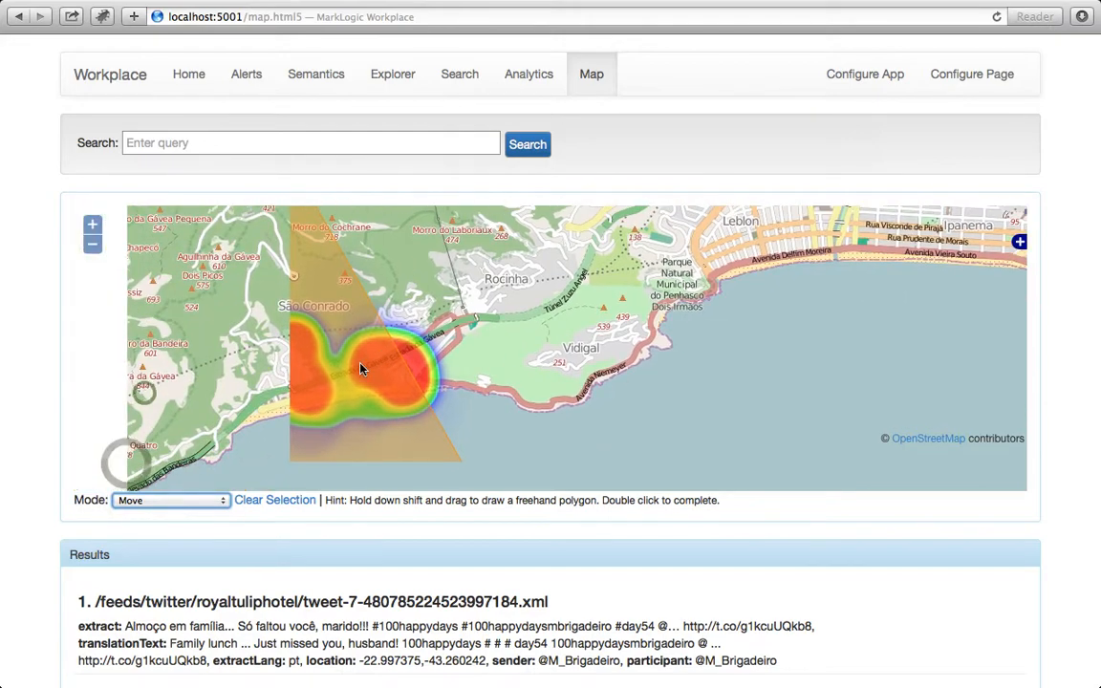
left_click(92, 225)
left_click(91, 225)
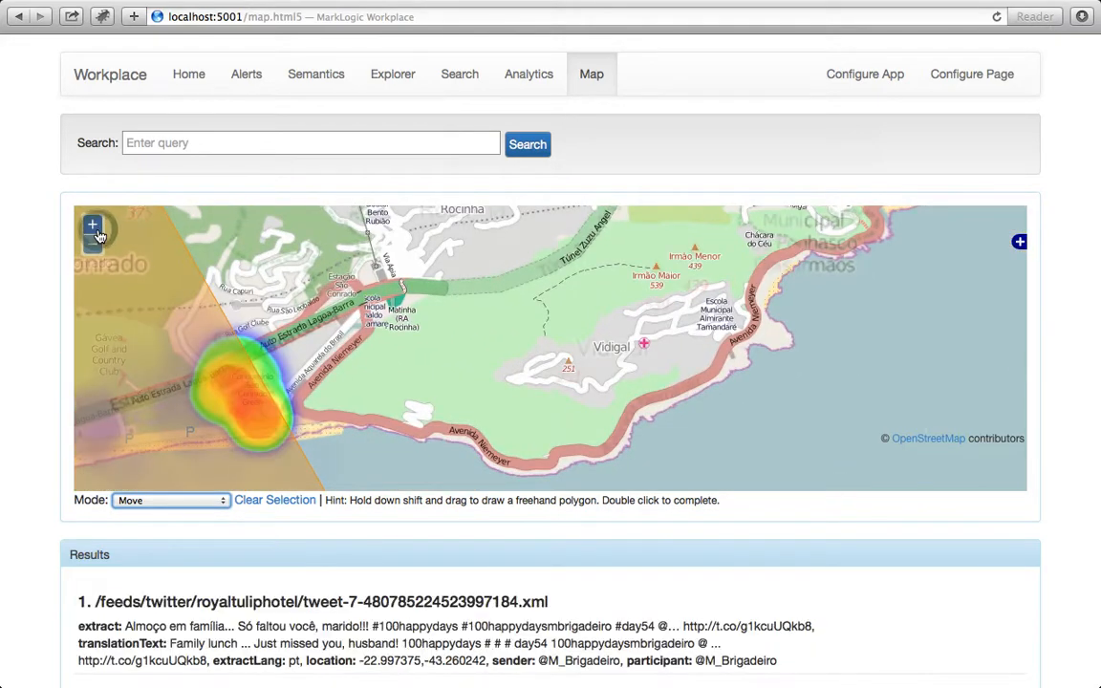
left_click_drag(175, 409, 590, 288)
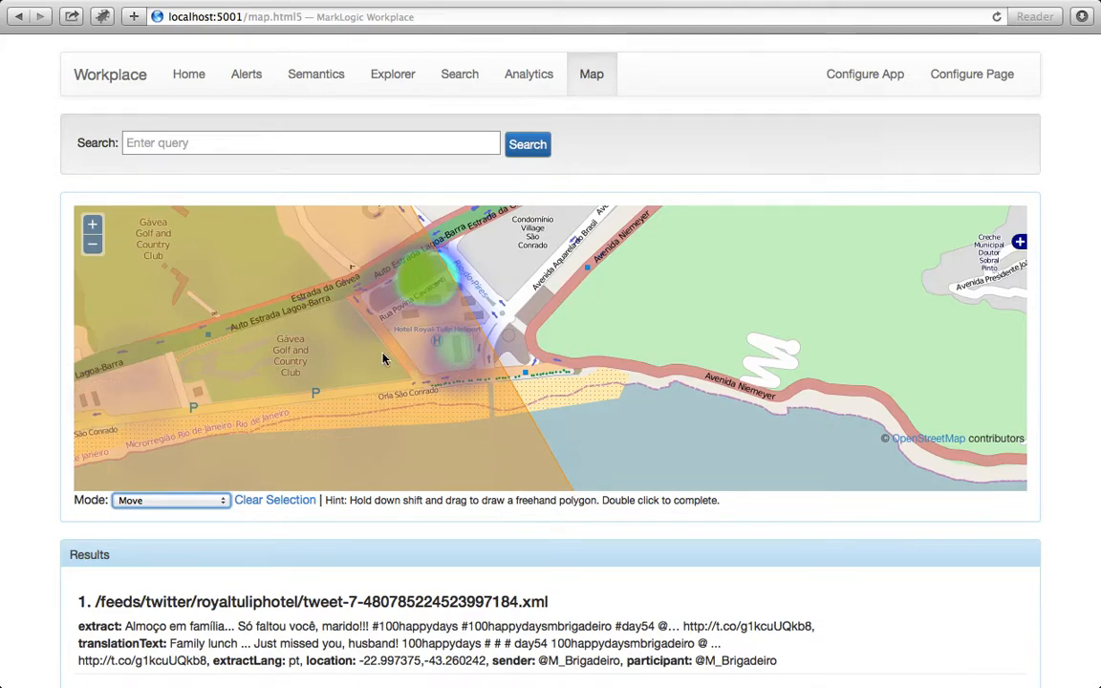
left_click(93, 246)
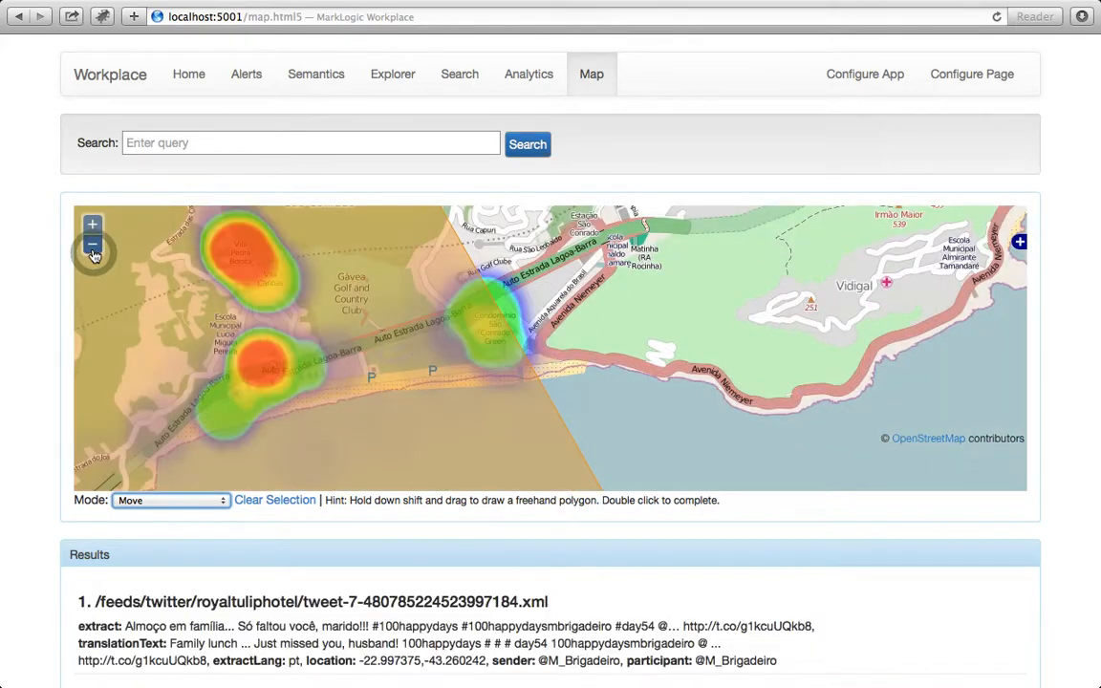
left_click(93, 247)
left_click(93, 250)
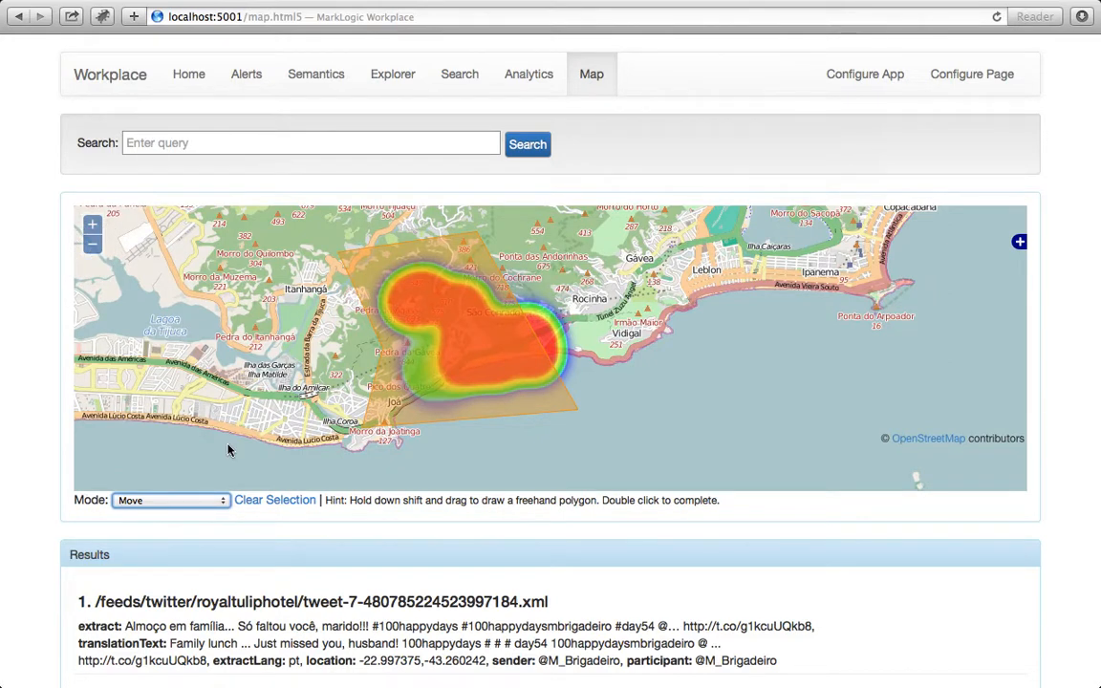
Clear the selection and filter the results with a Polygon Select area around the hotspots between Condomínio São Conrado Green and Matinha.
left_click(256, 501)
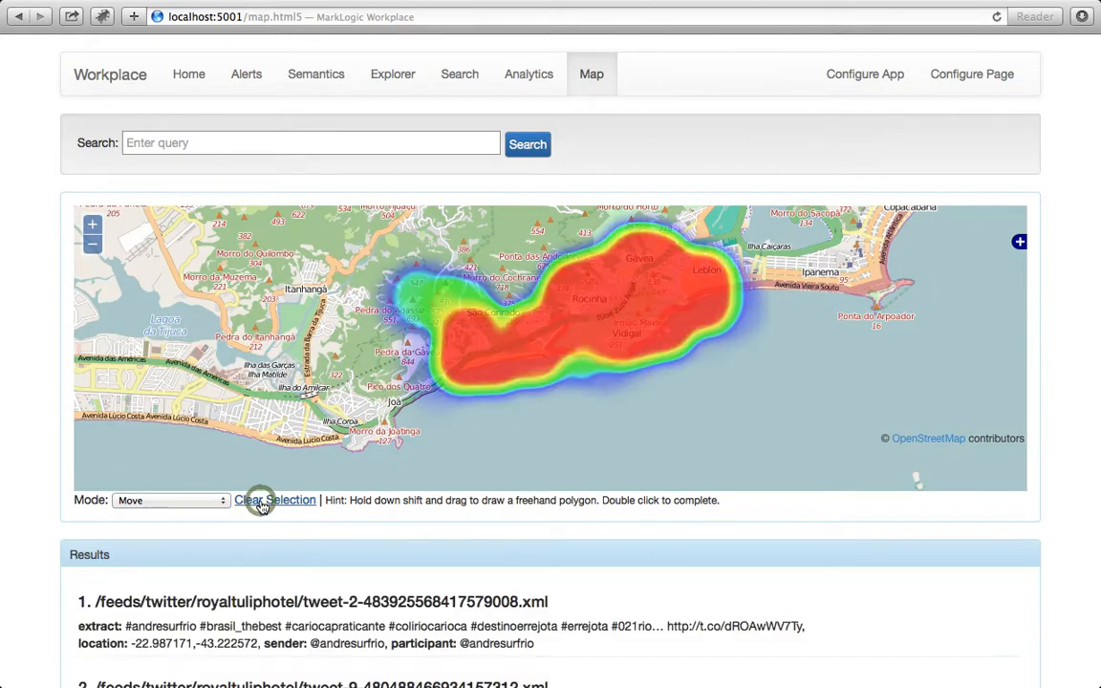
left_click(208, 504)
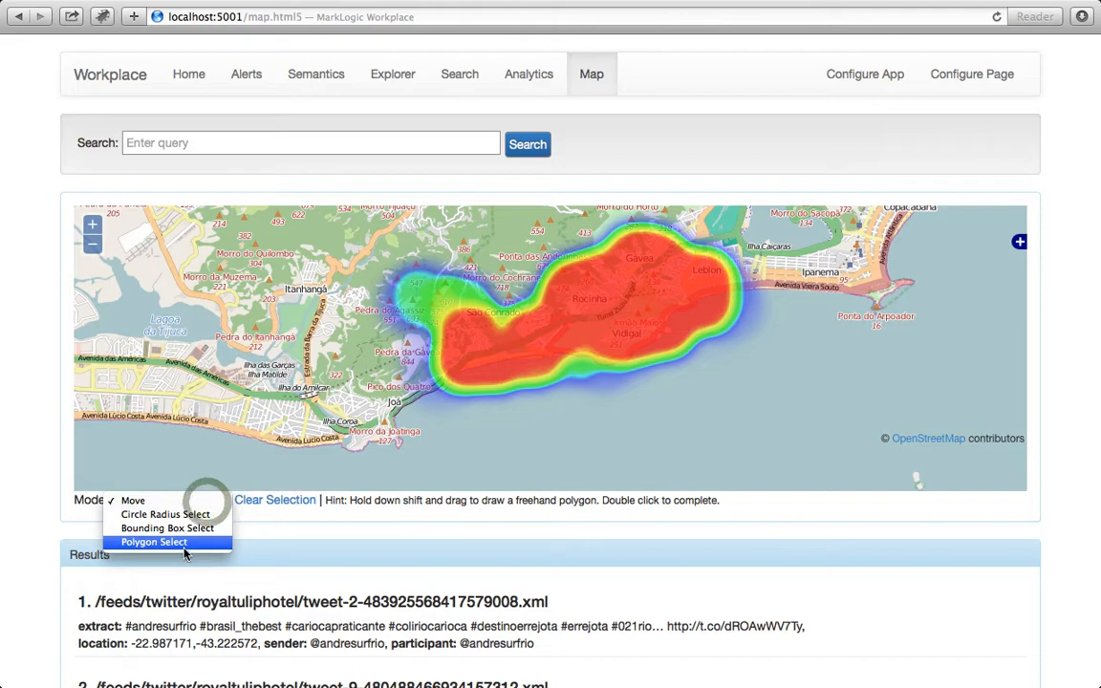
left_click(95, 226)
left_click(94, 225)
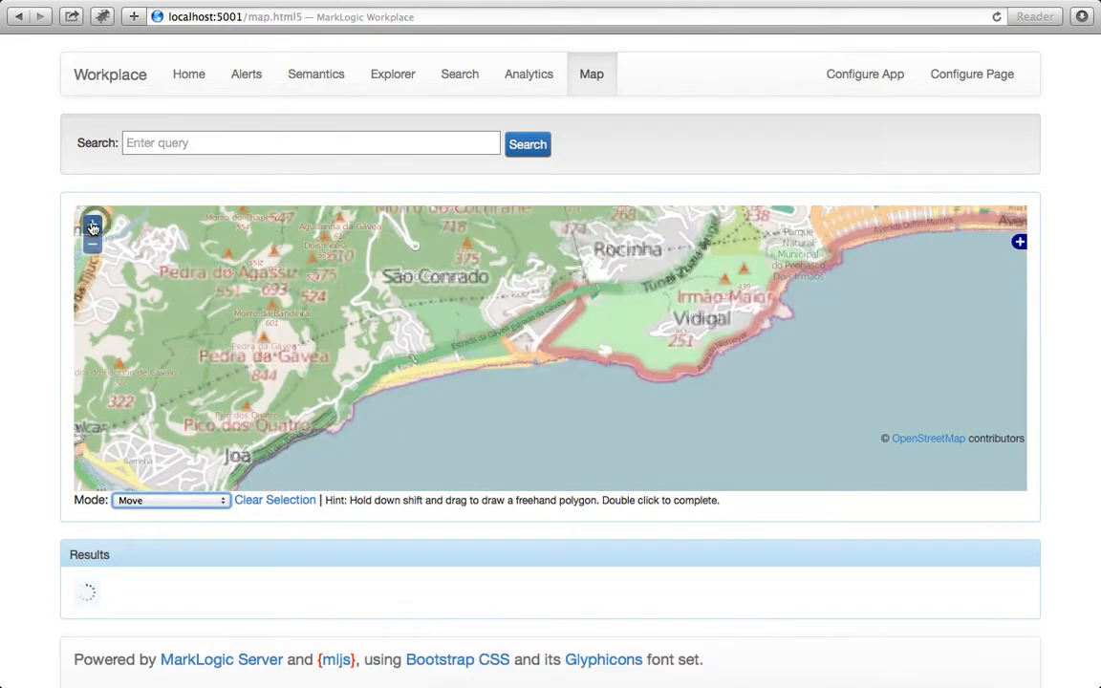
left_click(93, 227)
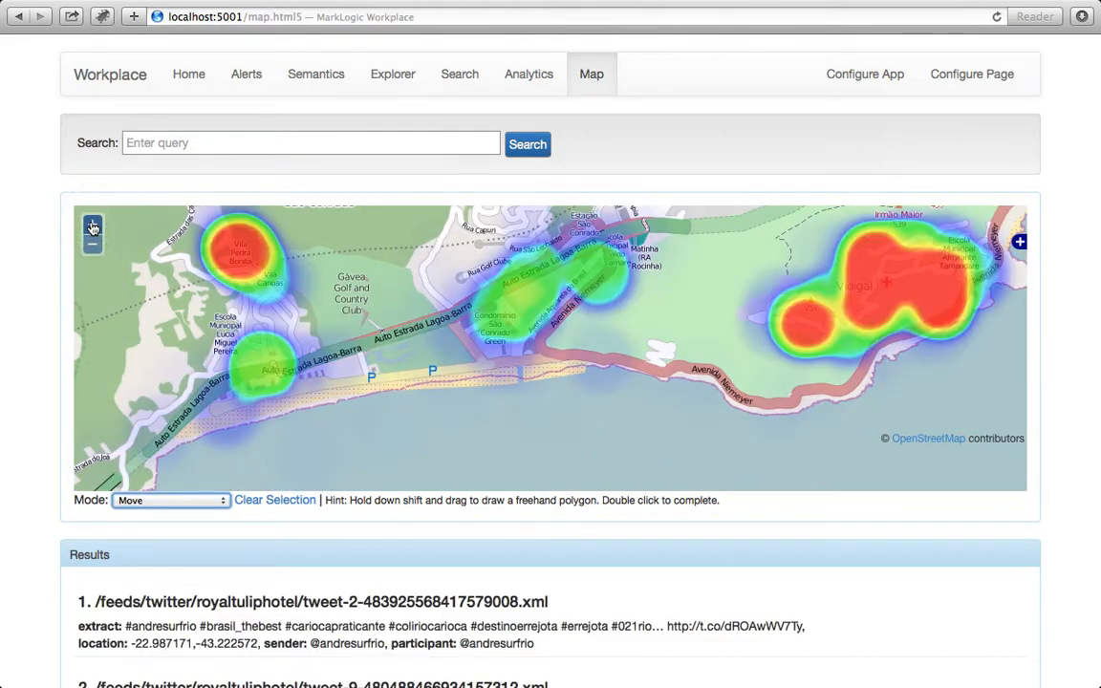
left_click(136, 501)
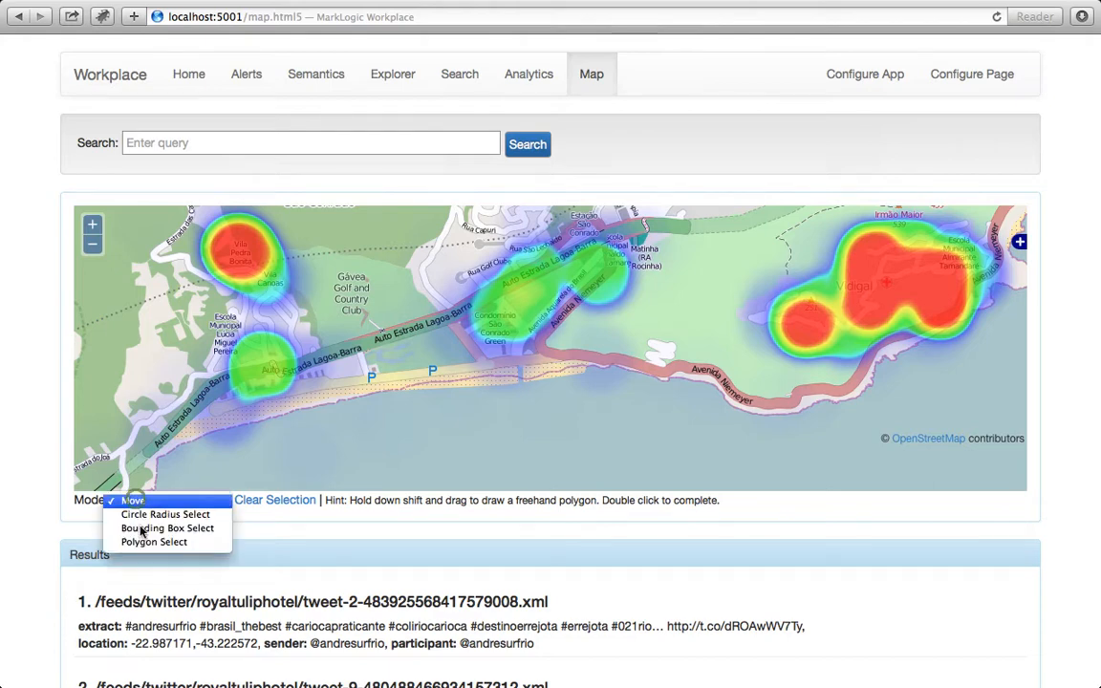
left_click(143, 540)
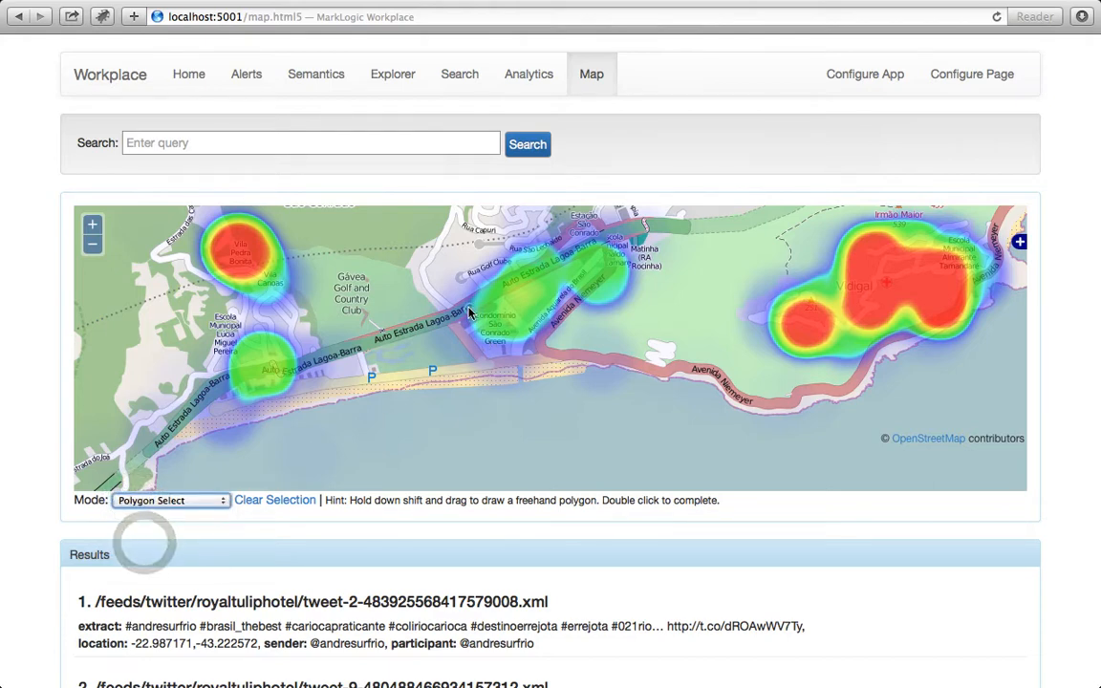
mouse_move(457, 311)
left_mouse_down()
mouse_move(512, 285)
mouse_move(521, 227)
mouse_move(553, 211)
mouse_move(549, 239)
mouse_move(592, 290)
mouse_move(540, 334)
left_mouse_up()
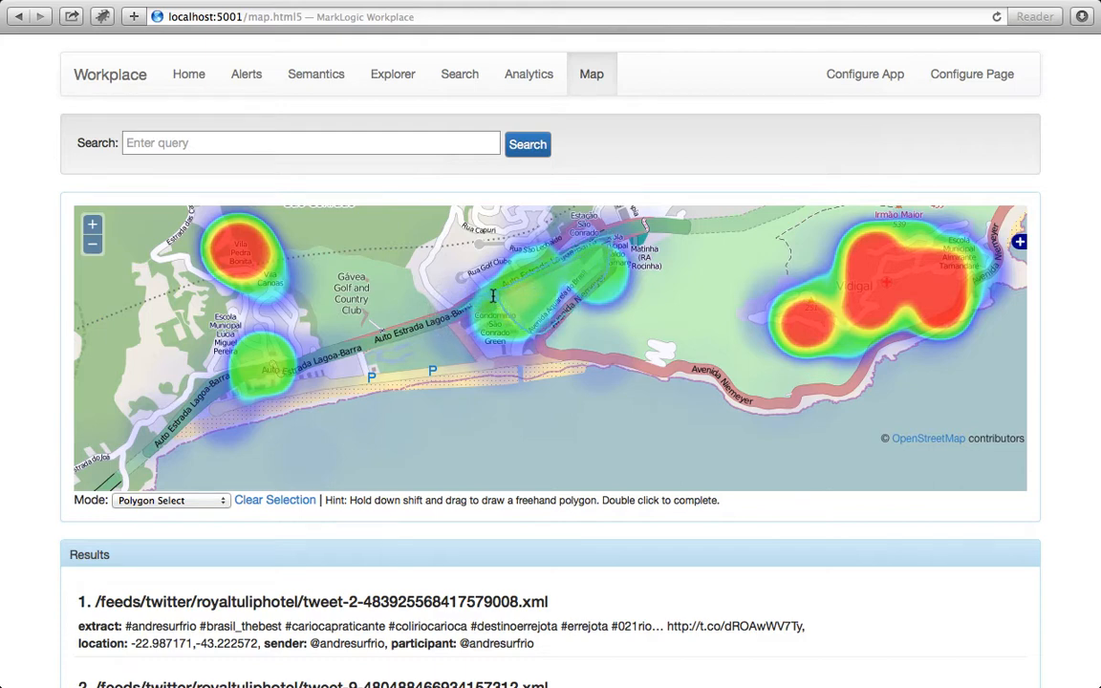
left_click_drag(494, 297, 488, 297)
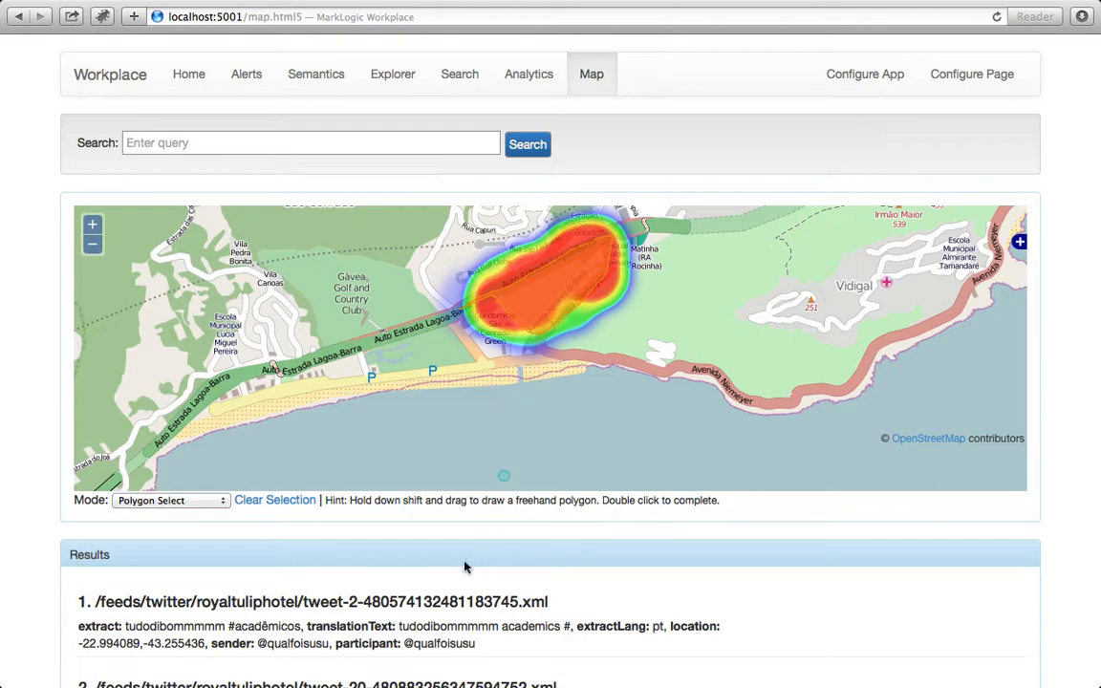
scroll(411, 555, "down", 3)
scroll(396, 550, "up", 3)
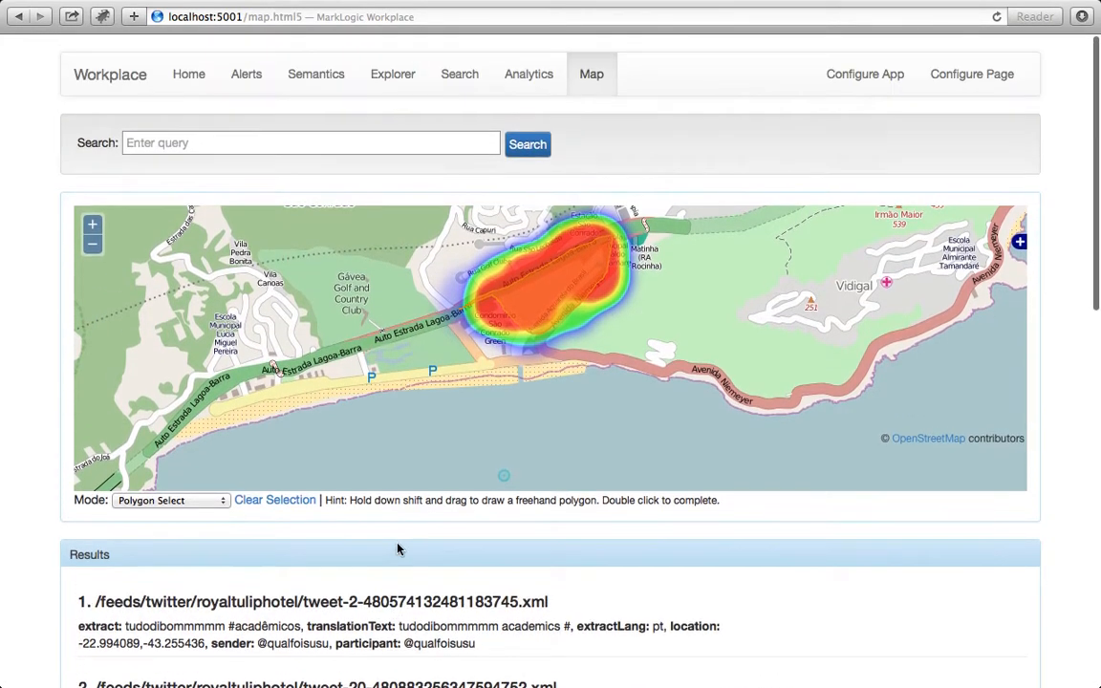
Inspect the map's available base layers and overlays, toggling the Selection Layer and Tweets overlays off and back on.
left_click(1020, 244)
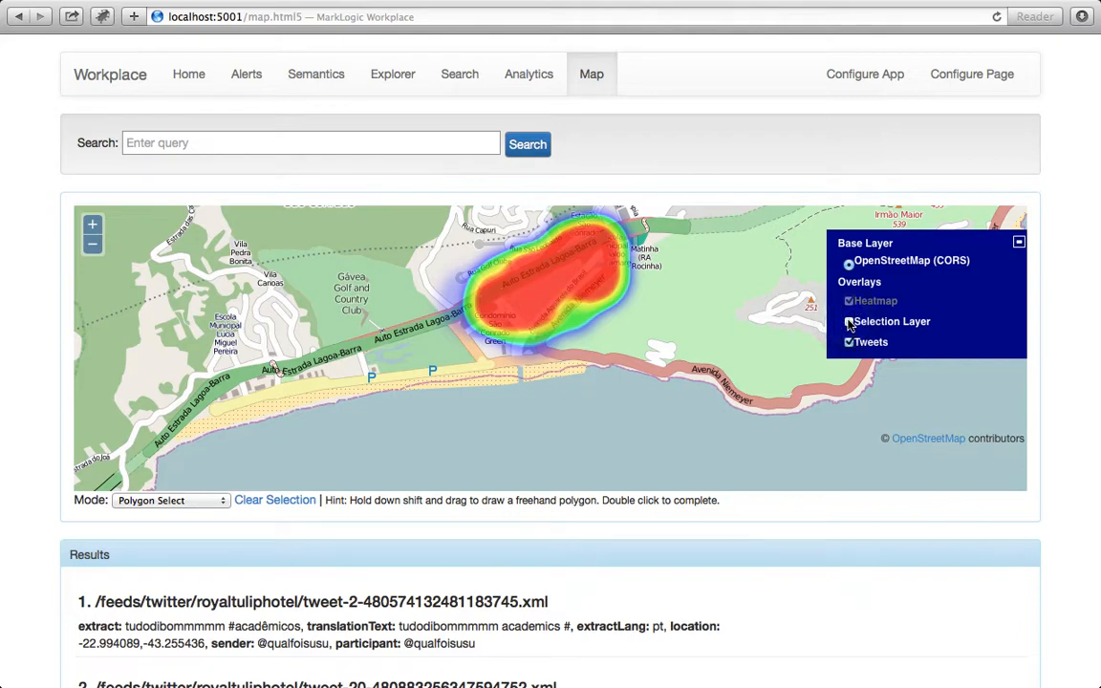
left_click(849, 322)
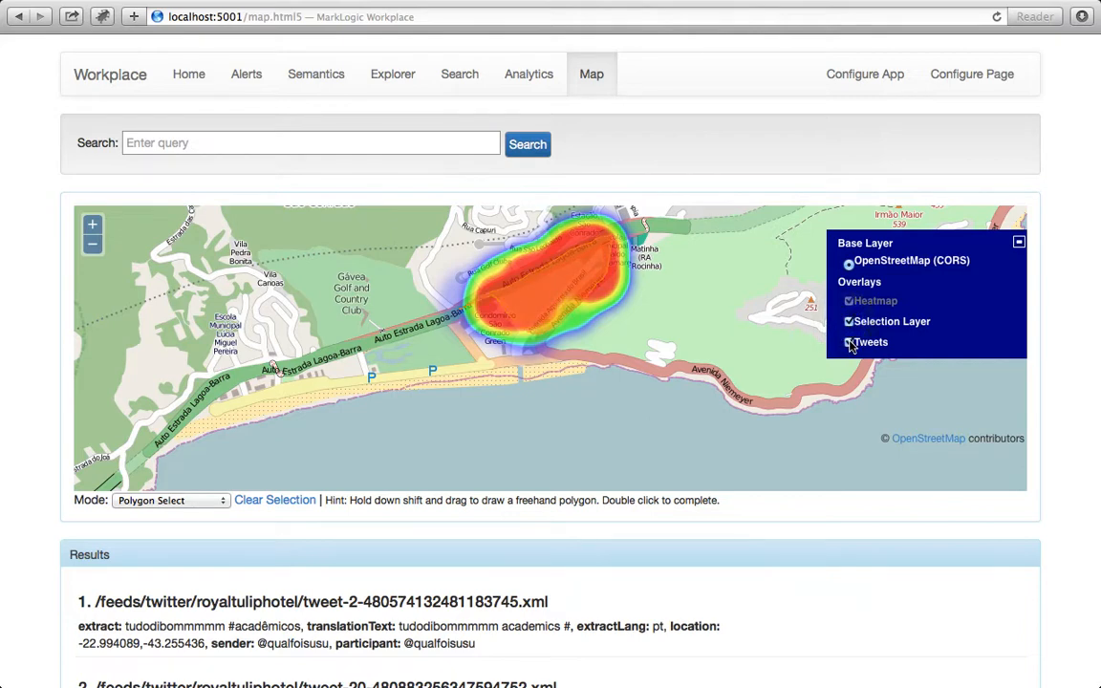
left_click(849, 342)
left_click(1020, 246)
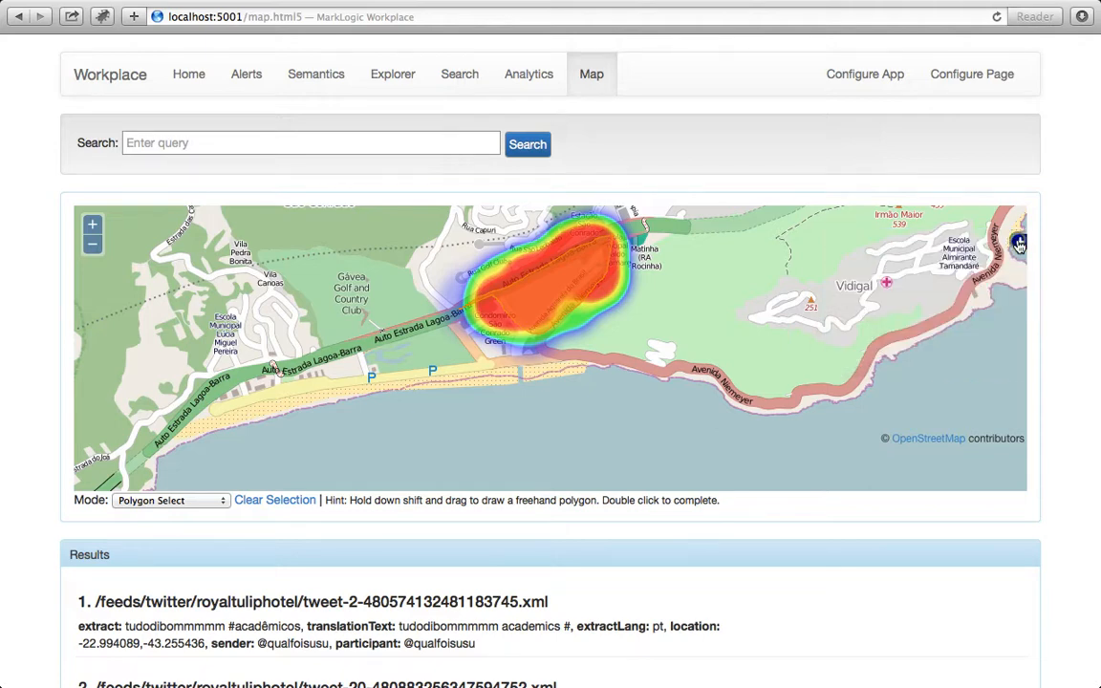
left_click(1021, 242)
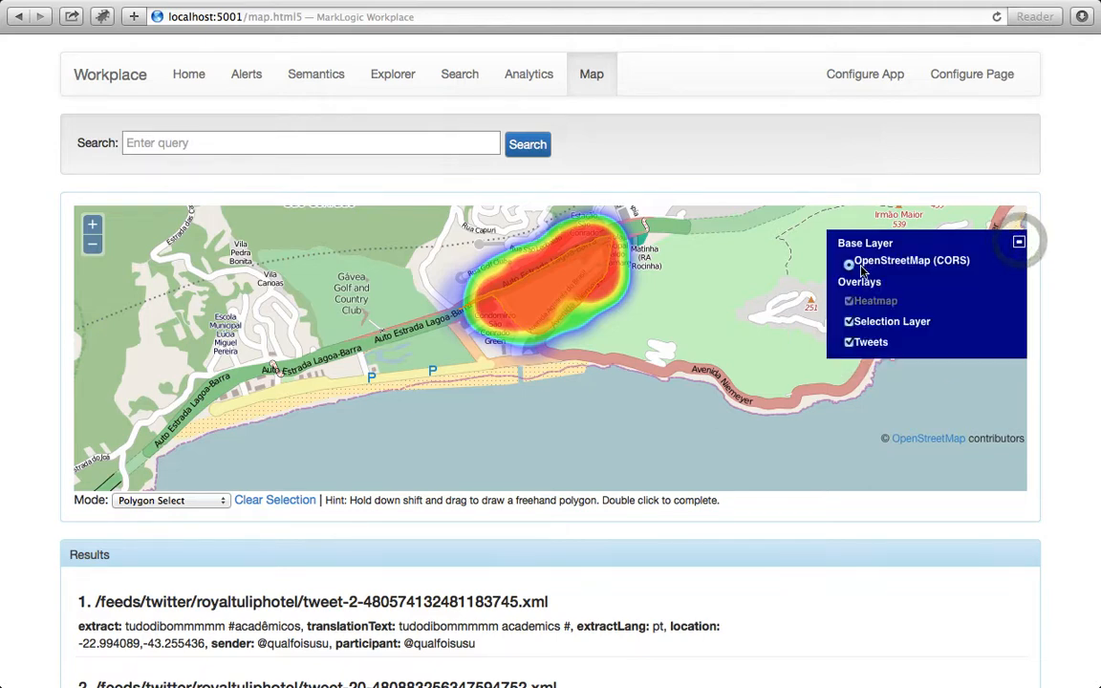
left_click(1019, 245)
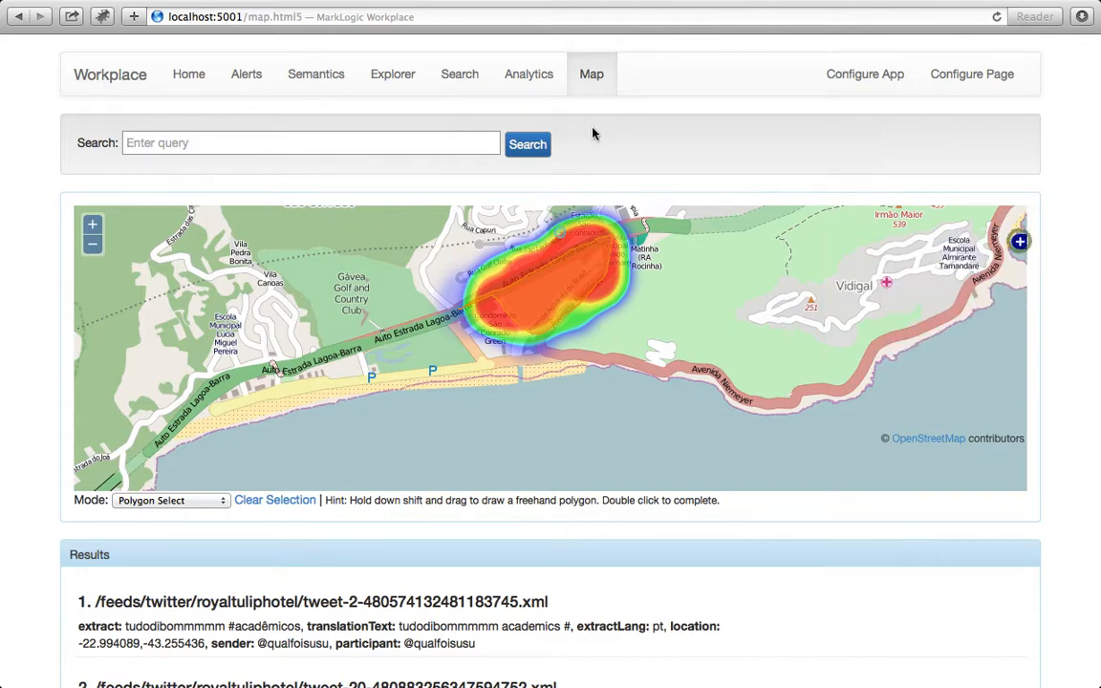
Open the Map page's configuration and enable the Arc GIS Online layer and all Bing Maps layers for the openlayers1 widget.
left_click(977, 72)
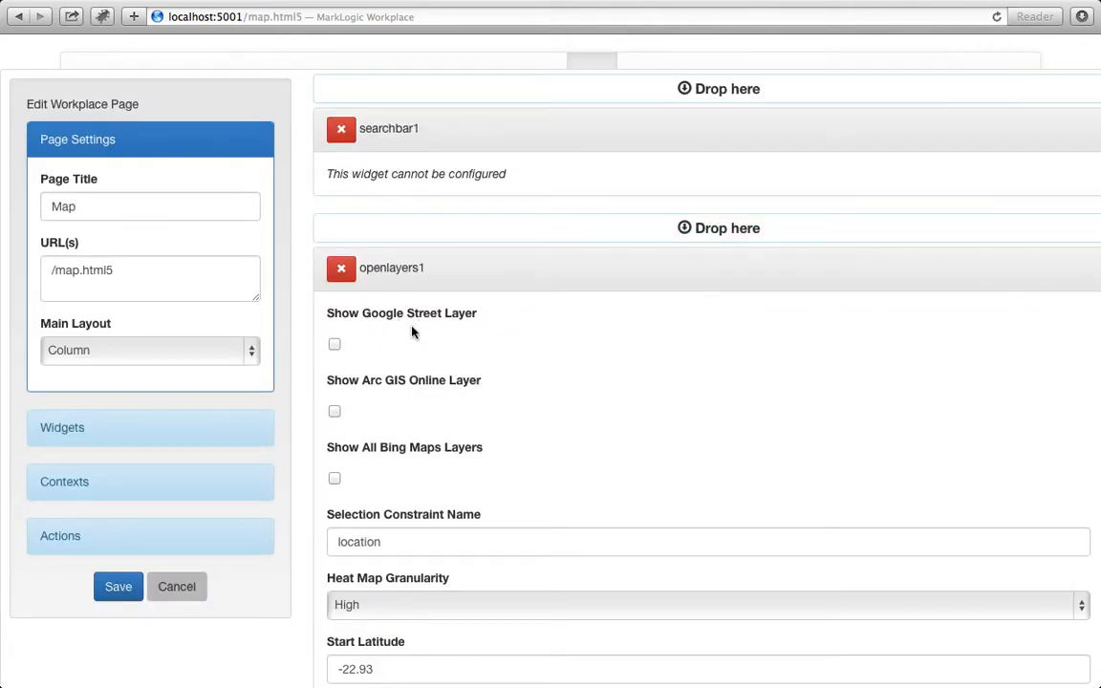
left_click(335, 412)
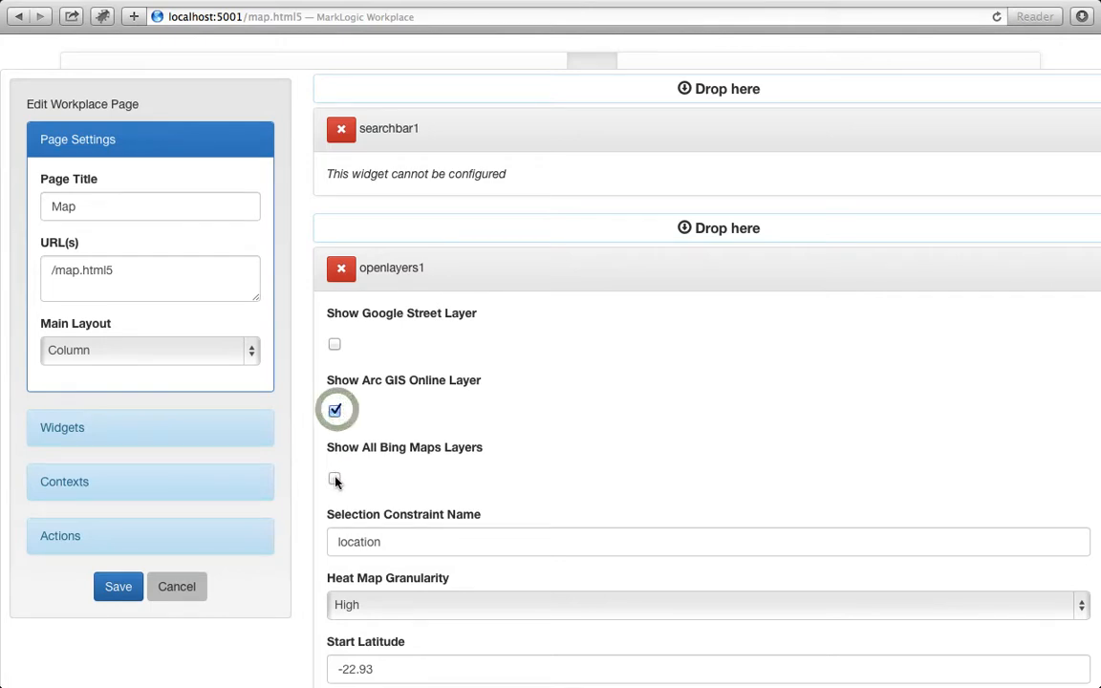
left_click(335, 478)
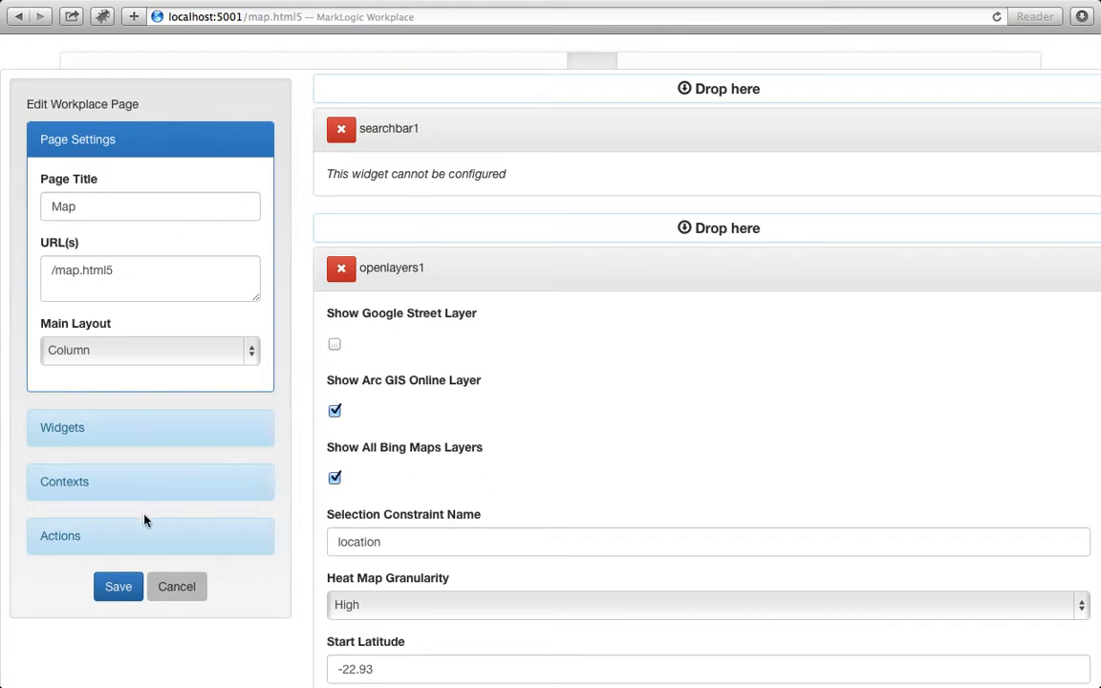
Add an on-page-load action that runs doSimpleQuery on searchcontext1, and save the page configuration.
left_click(128, 537)
left_click(89, 349)
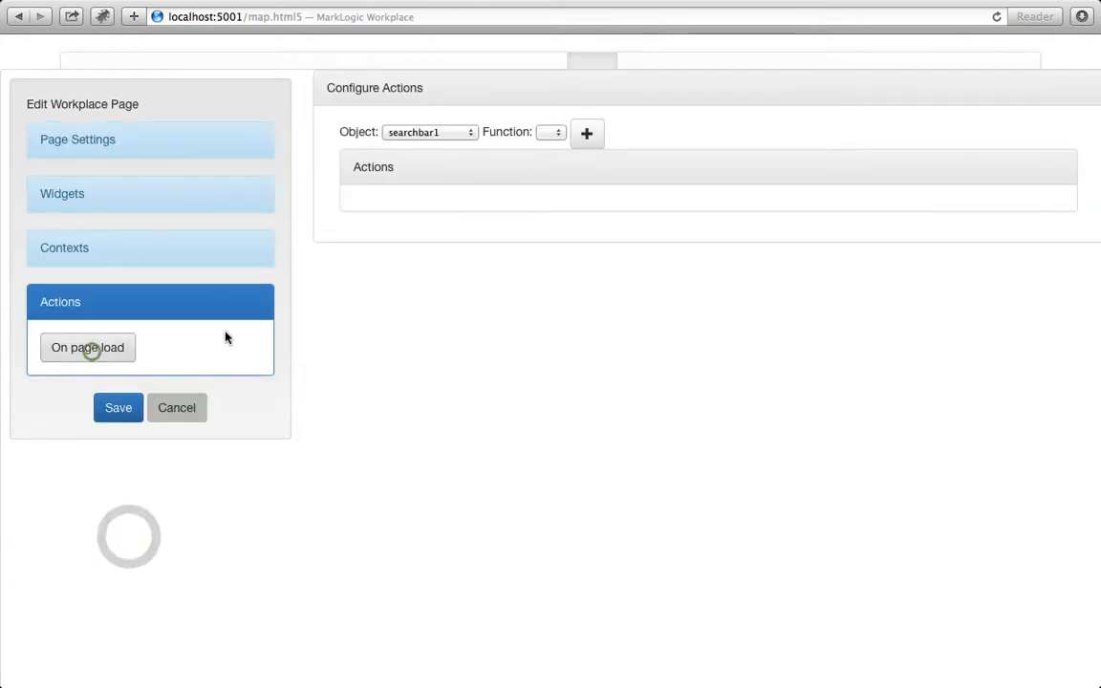
left_click(423, 133)
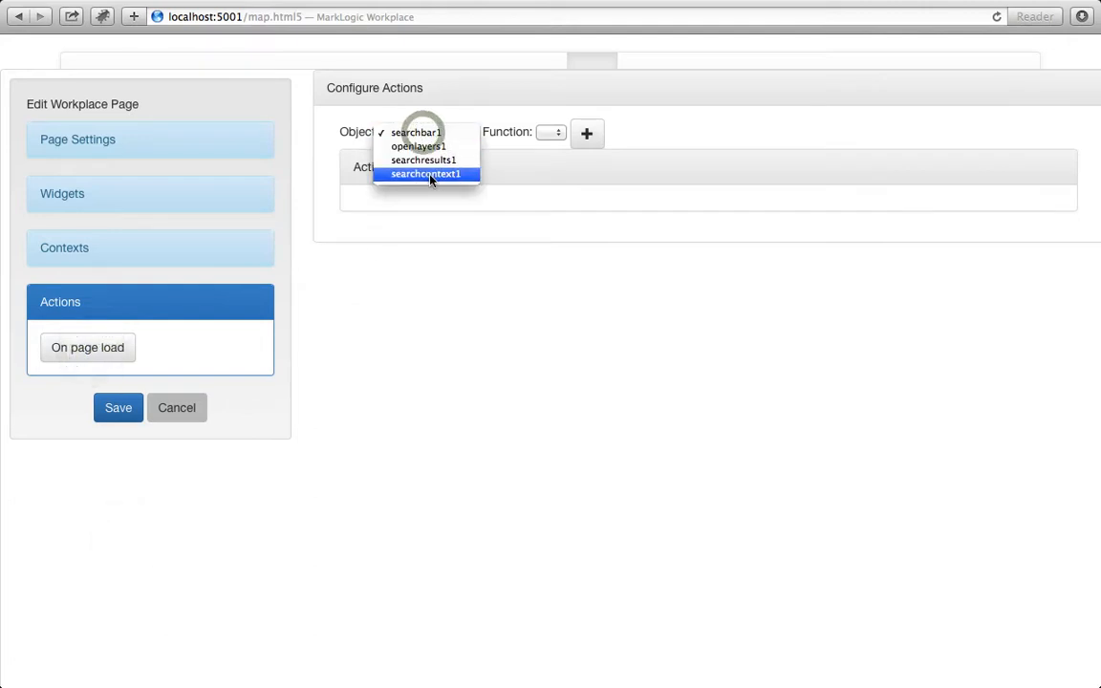
left_click(453, 175)
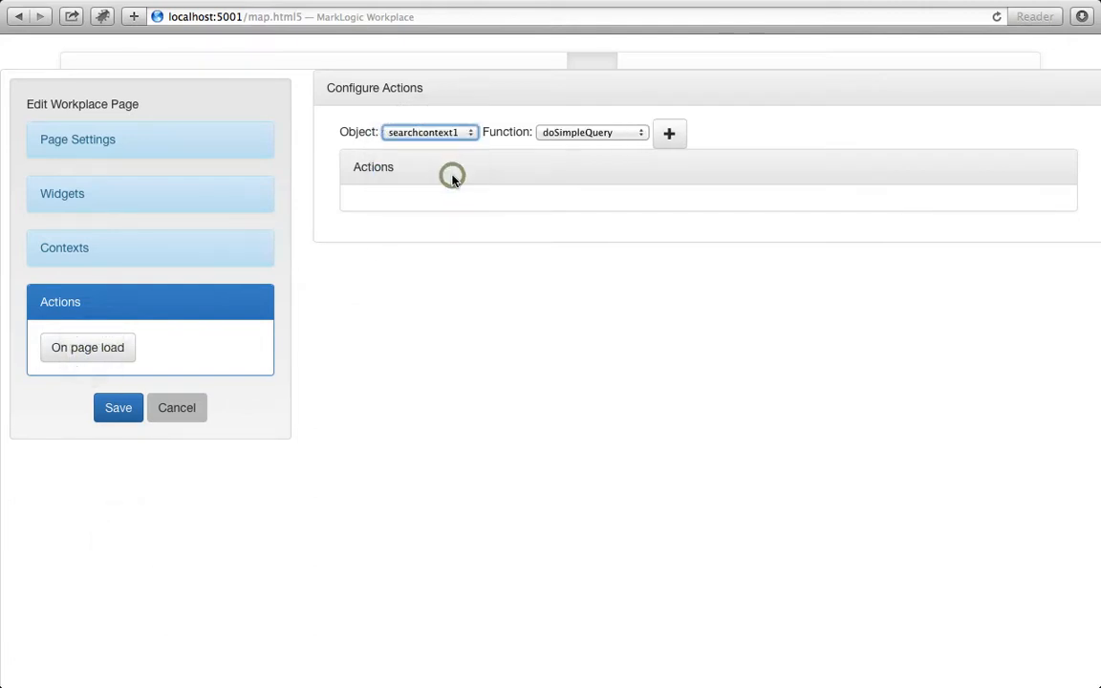
left_click(631, 133)
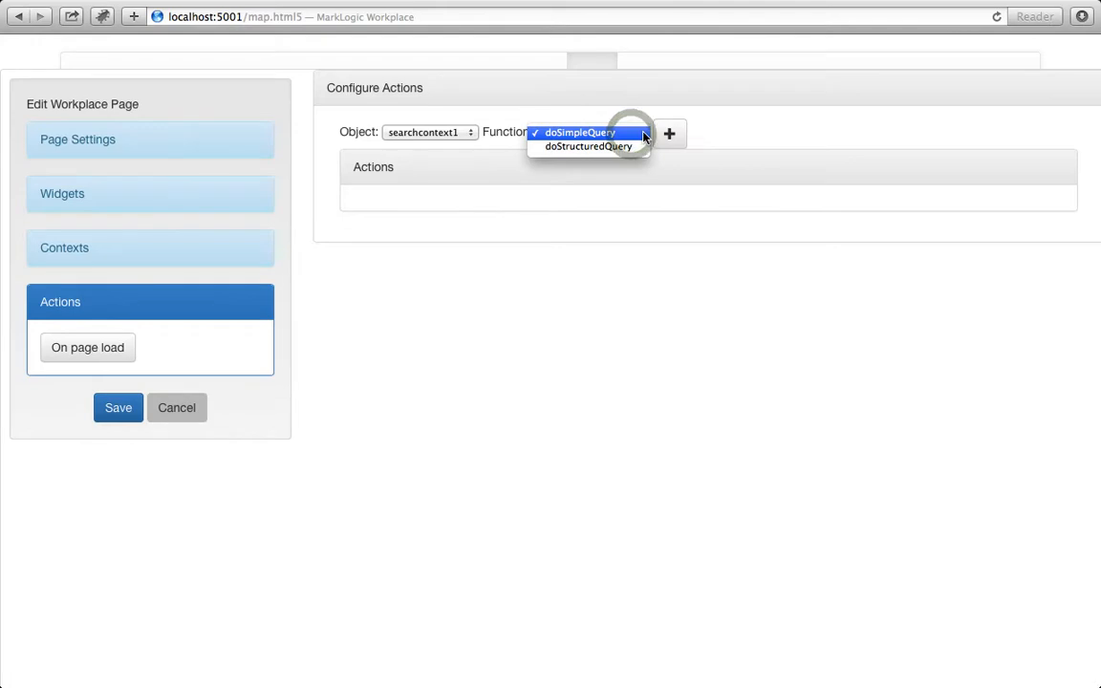
left_click(641, 133)
left_click(671, 134)
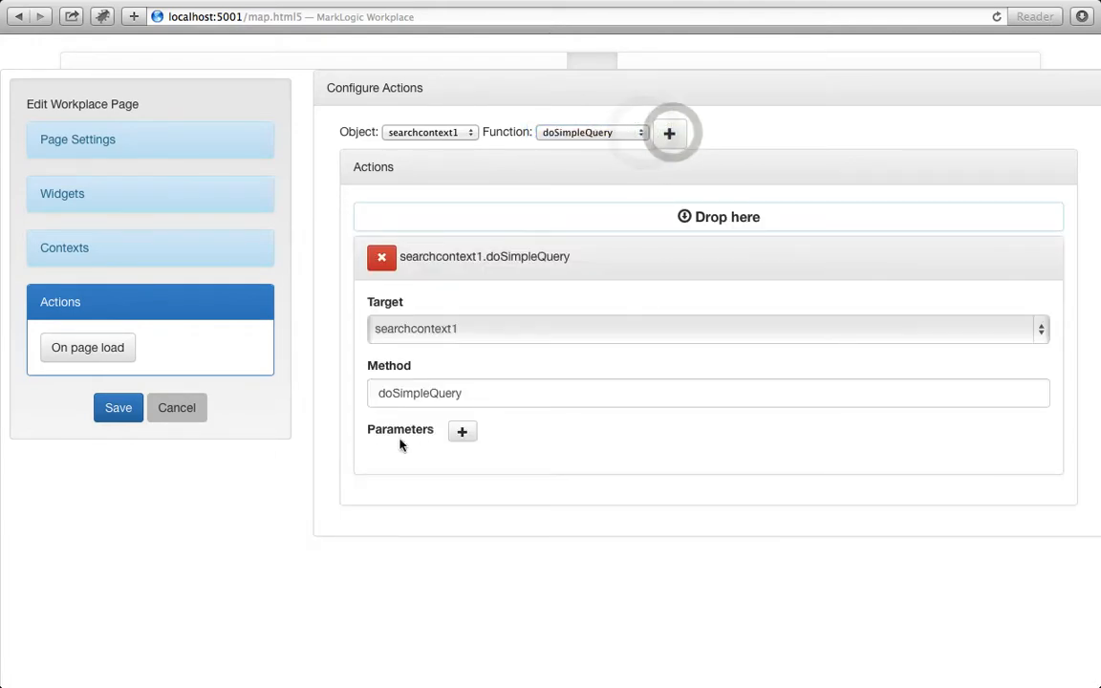
left_click(130, 415)
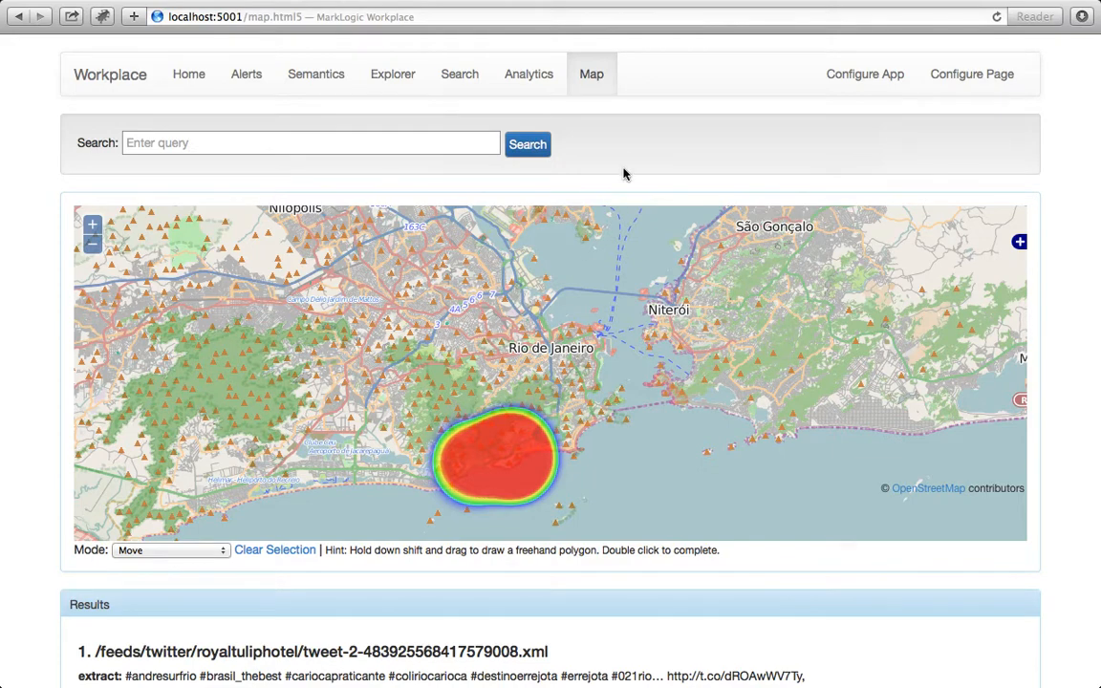
Reload the Map page and examine the automatically loaded results and tweet heat map around Rocinha and Vidigal.
left_click(593, 80)
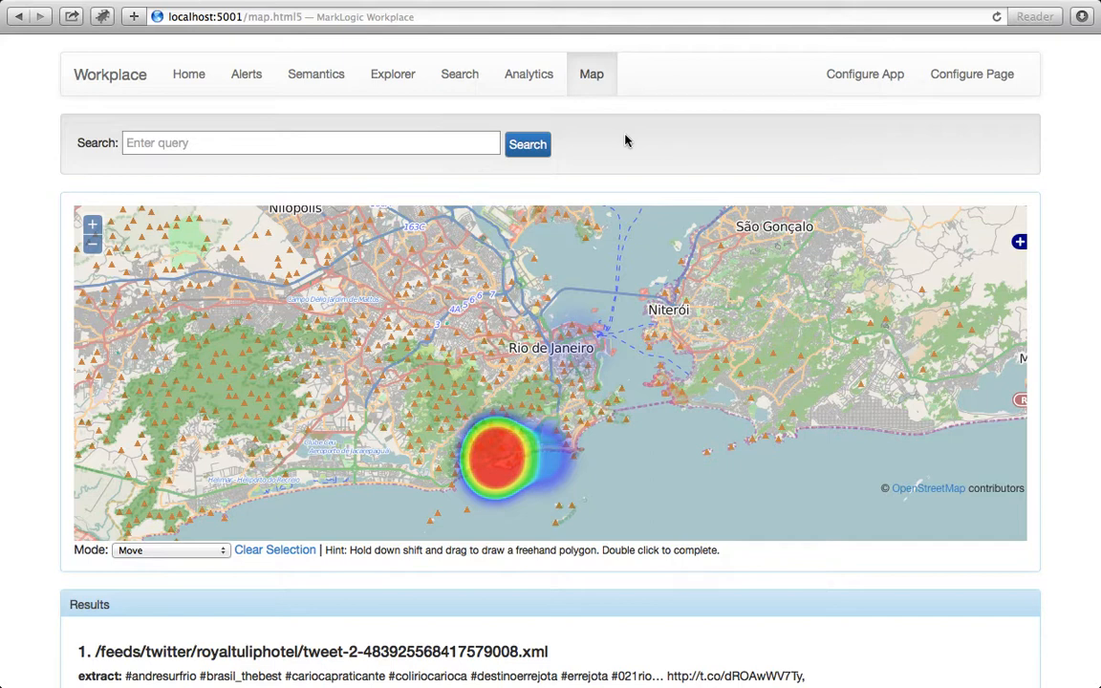
scroll(29, 593, "down", 1)
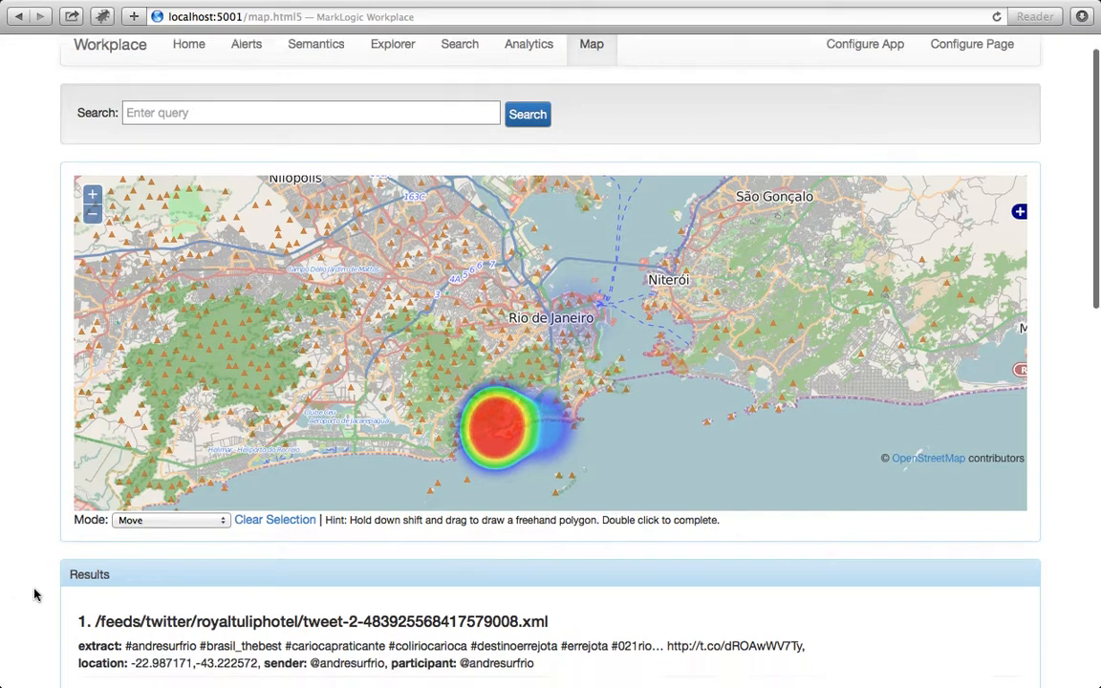
scroll(34, 590, "up", 1)
left_click(94, 223)
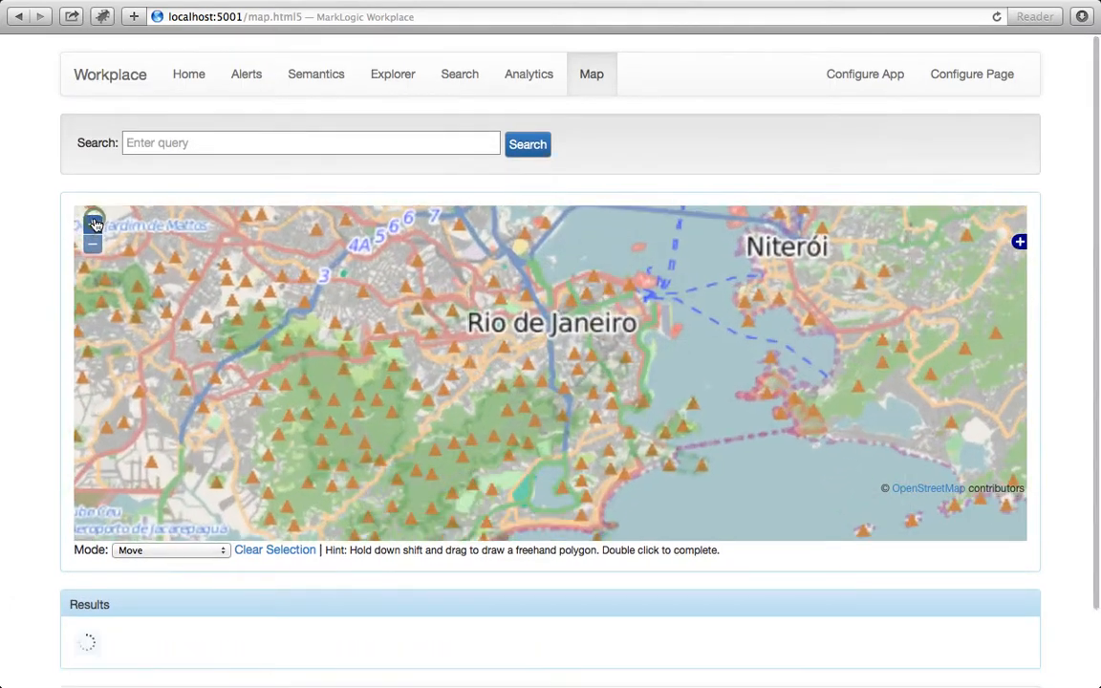
left_click_drag(323, 446, 432, 293)
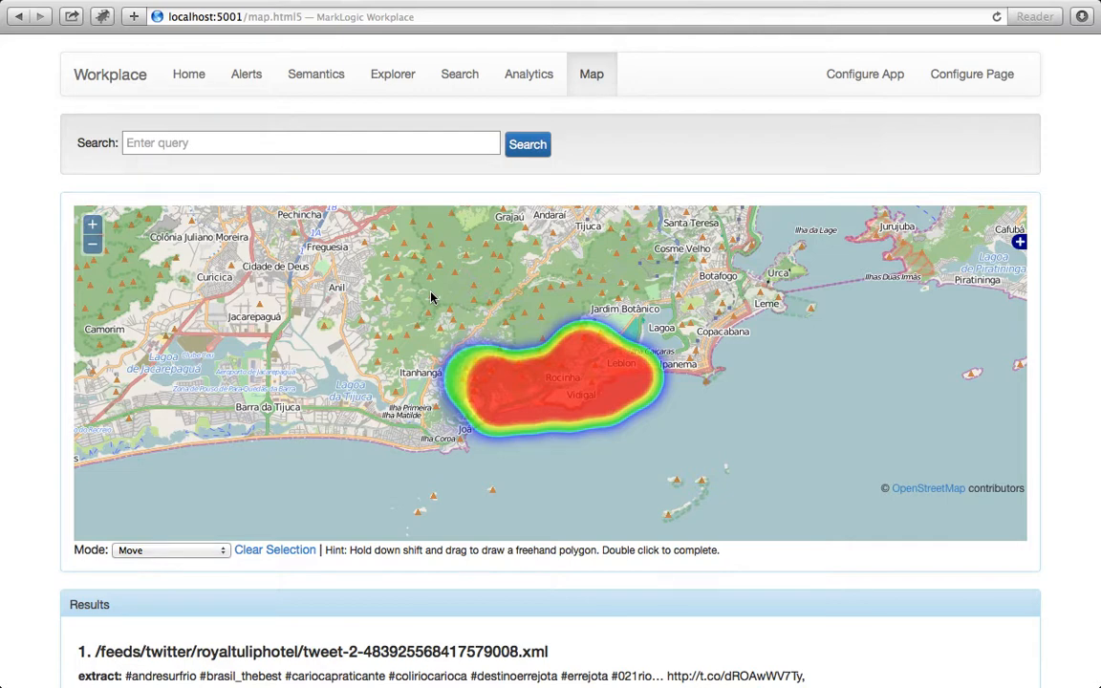
View the tweet heat map on the Arc GIS Online base layer and up close on Bing Road.
left_click(1019, 246)
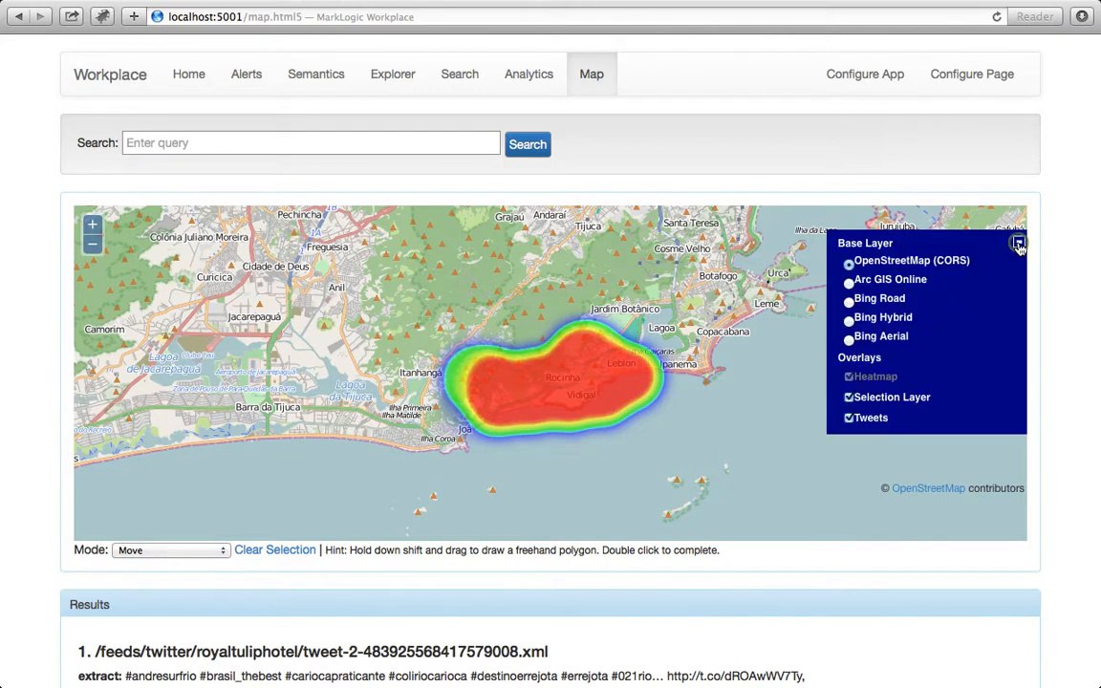
left_click(849, 283)
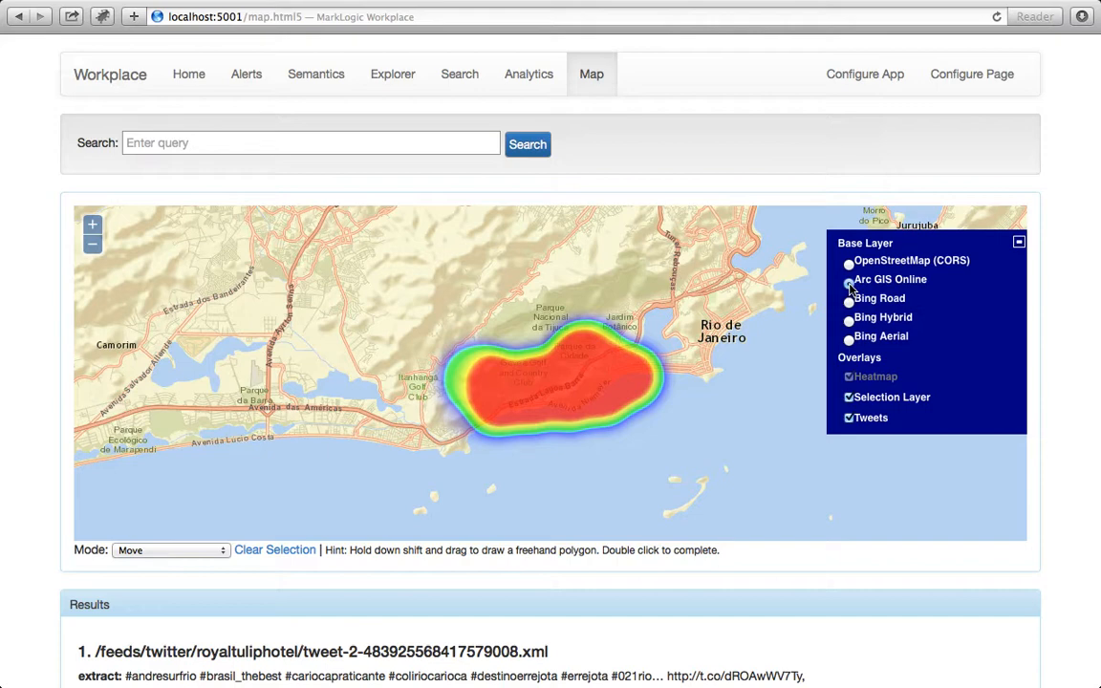
left_click(849, 302)
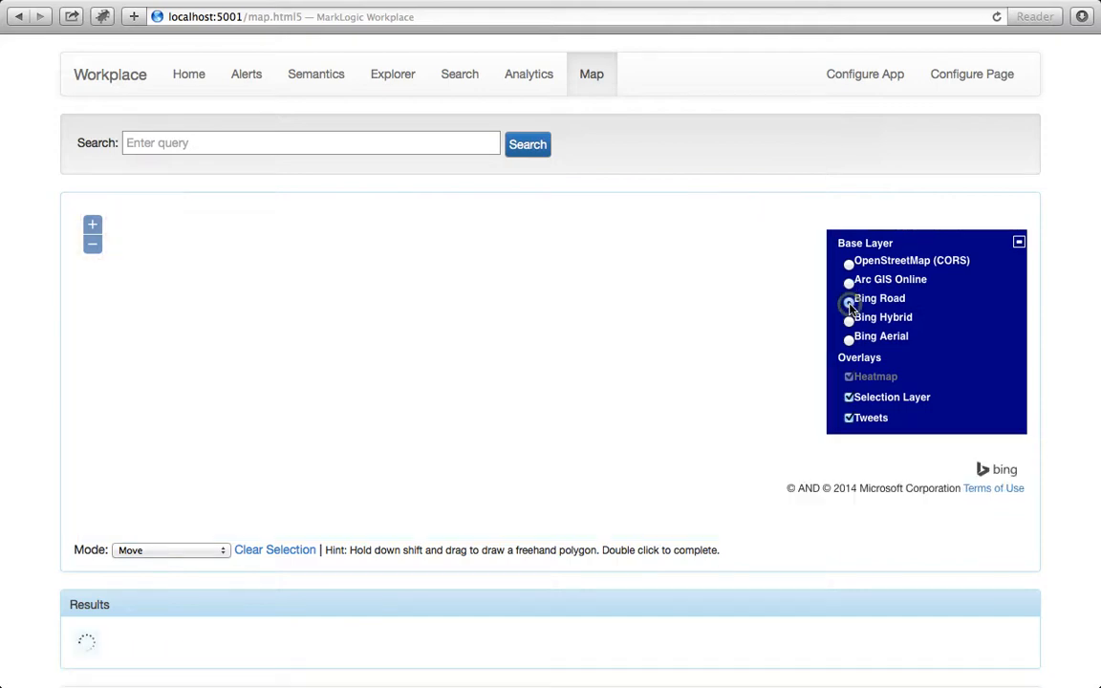
left_click(92, 227)
left_click(91, 226)
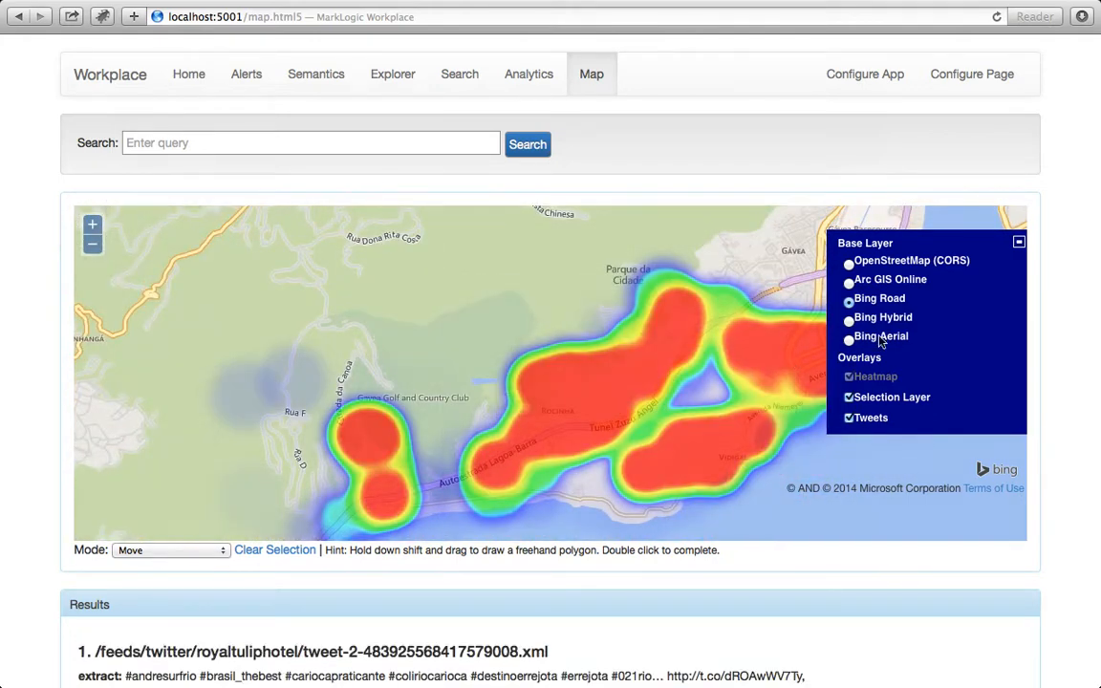
View the heat map on the Bing Hybrid and Bing Aerial base layers, and return to OpenStreetMap (CORS).
left_click(849, 320)
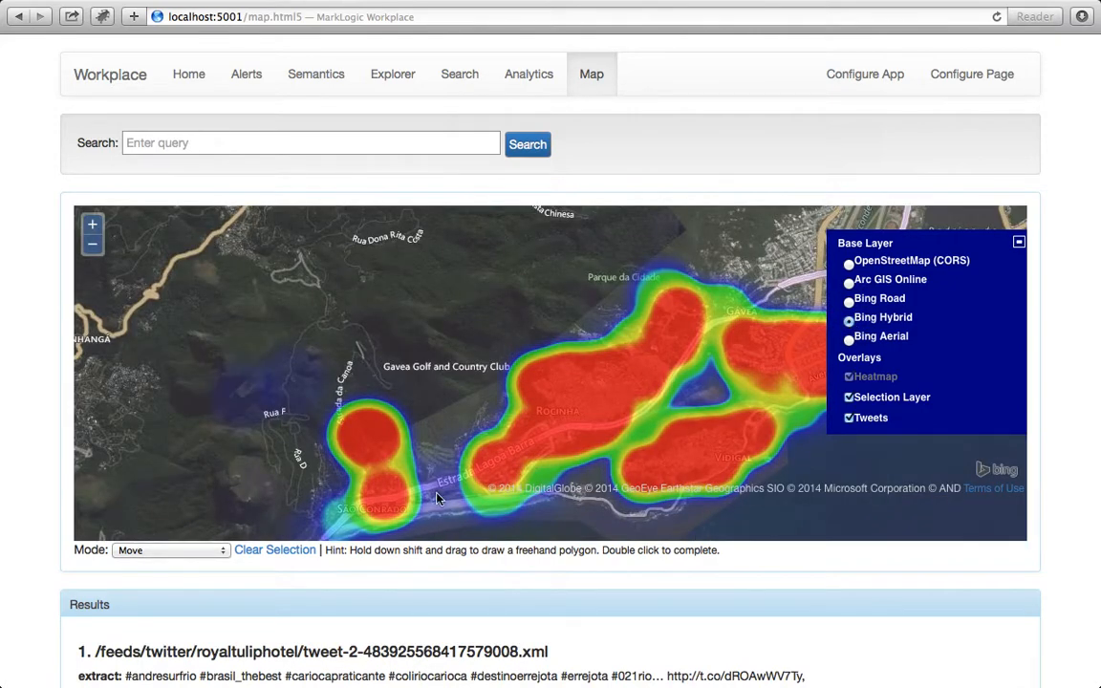
left_click(849, 340)
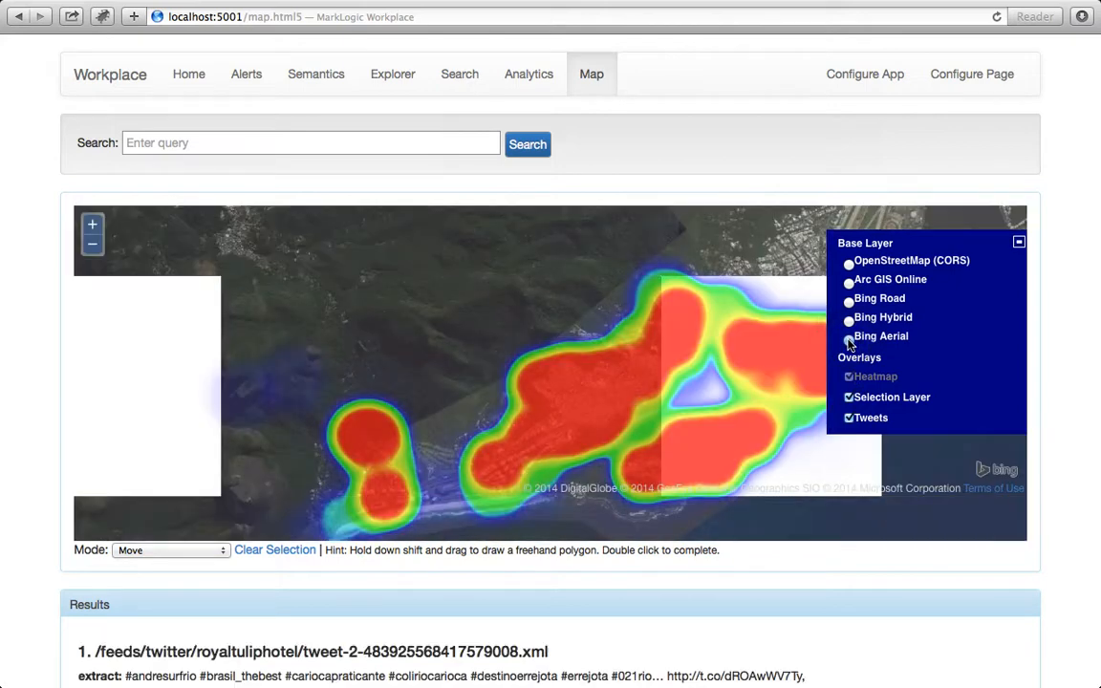
left_click(849, 265)
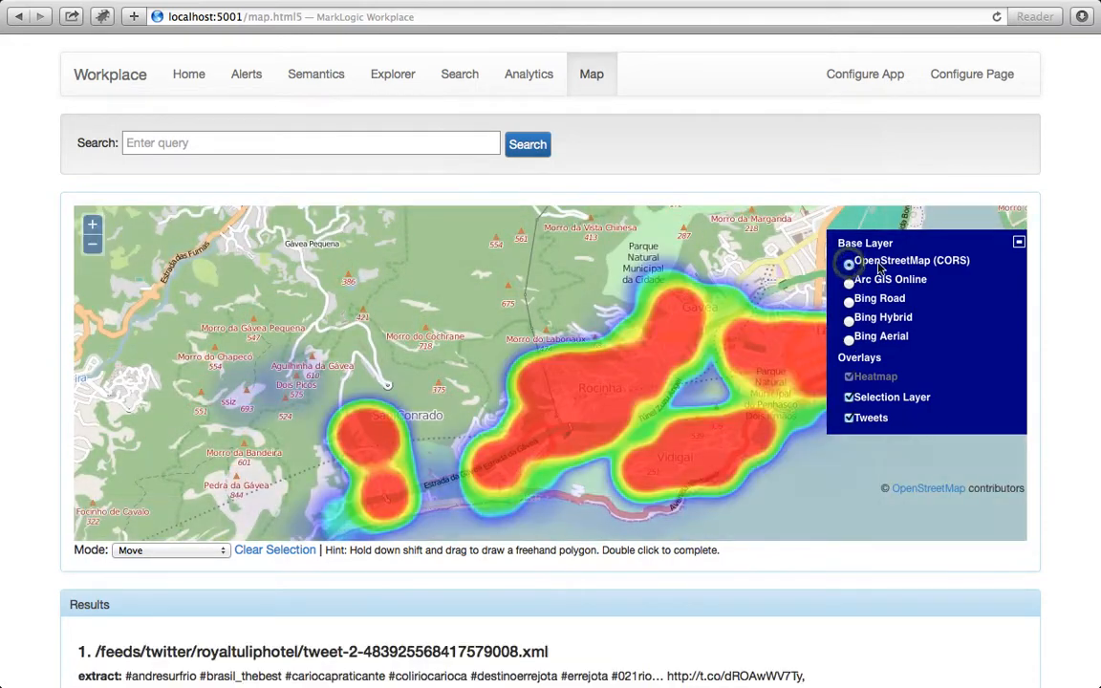
left_click(1019, 243)
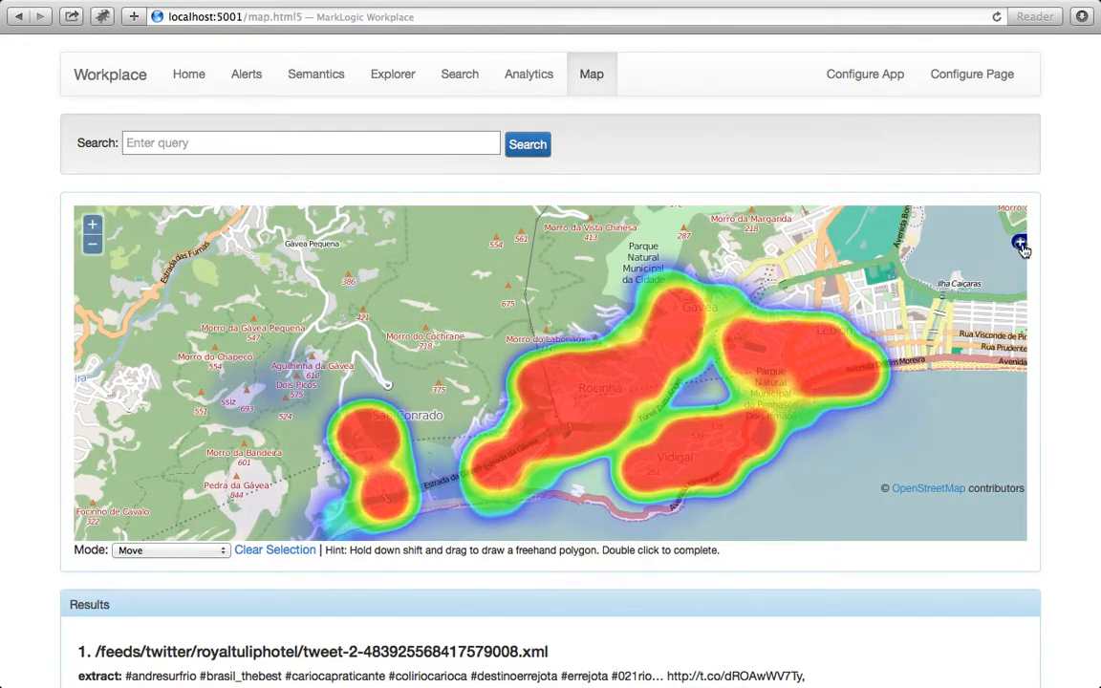